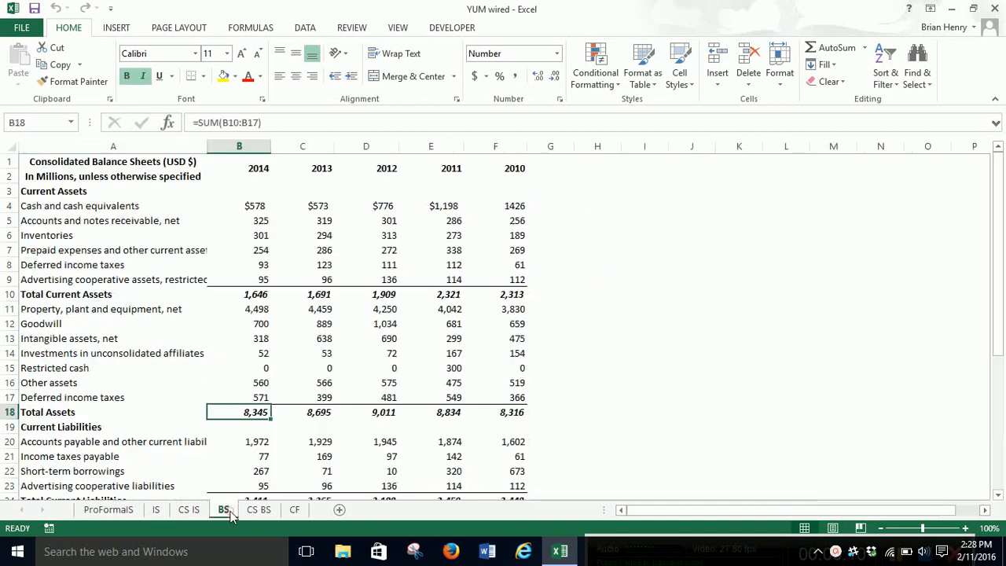
Create a copy of the BS sheet and place it before the ProFormaIS sheet
right_click(222, 510)
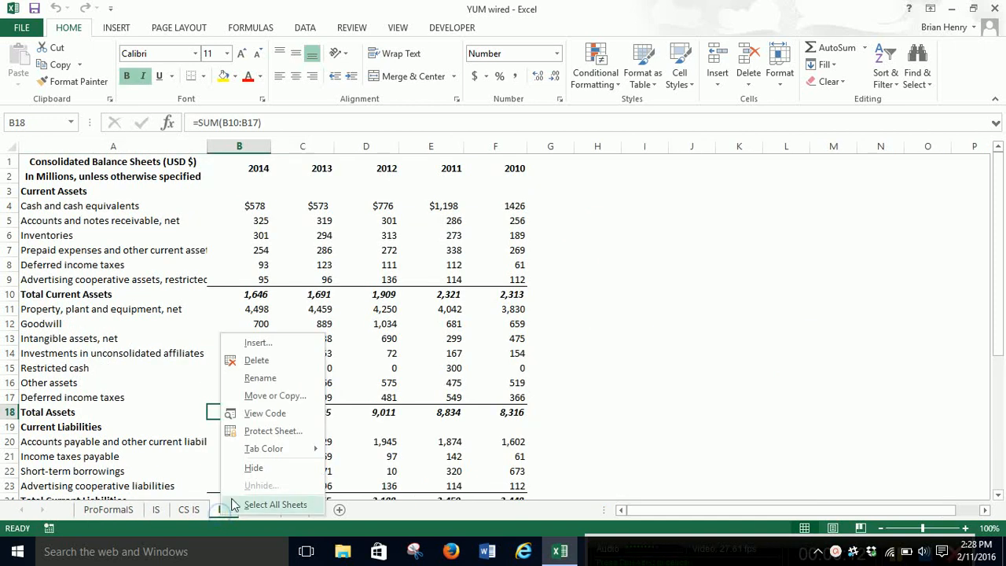
click(292, 404)
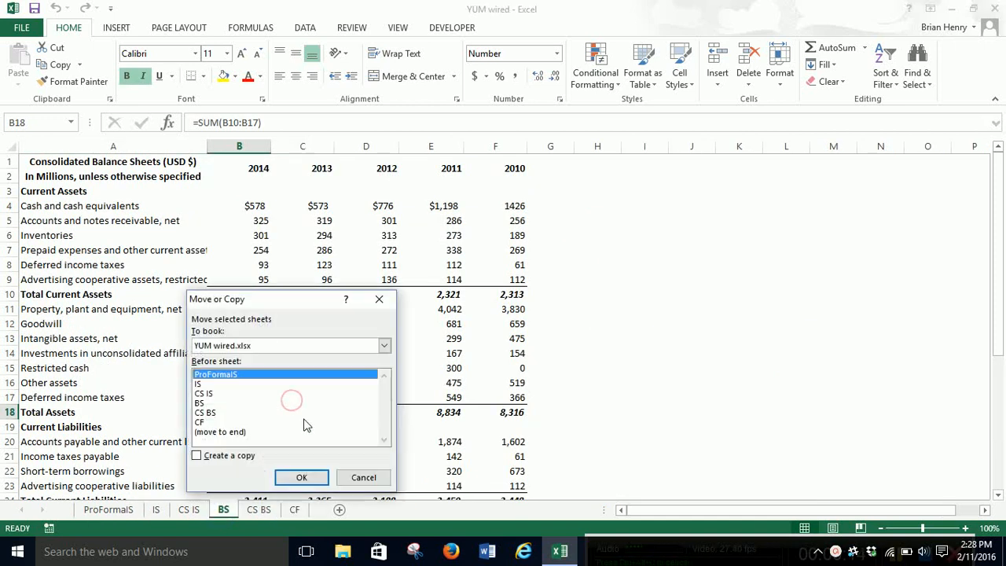
click(226, 456)
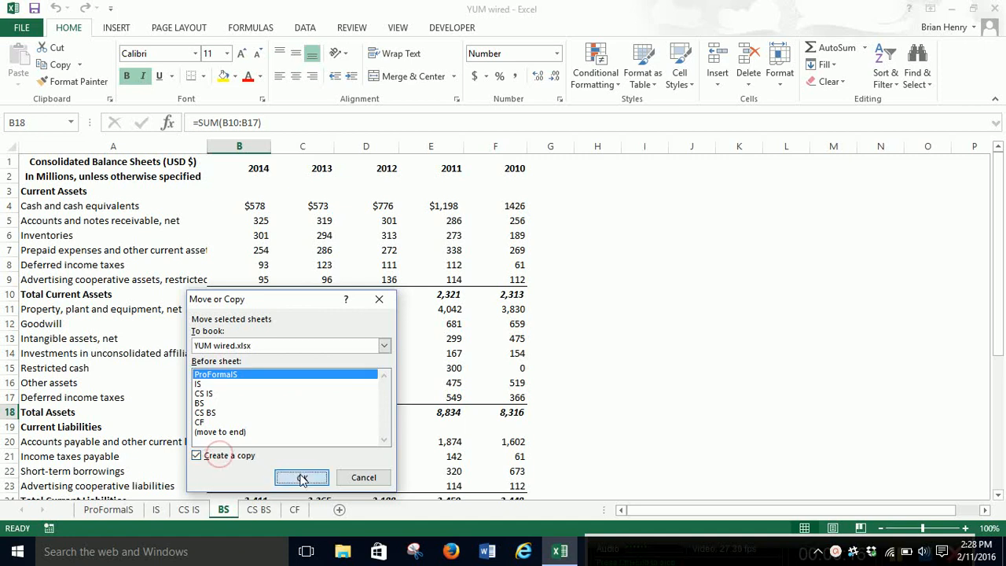
click(297, 476)
Rename the copied balance sheet tab as ProFormaBS
double_click(110, 511)
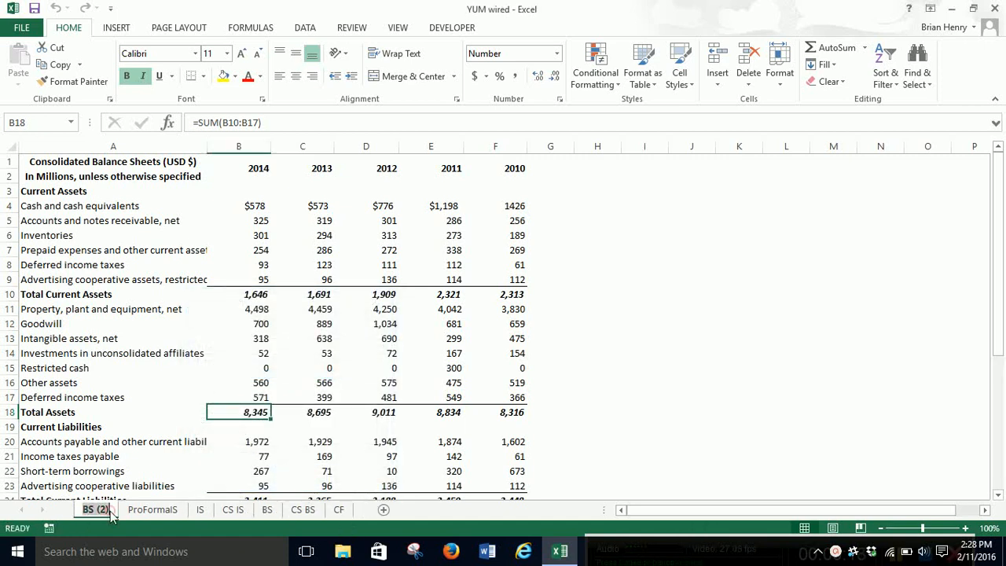
text(ProFormalS)
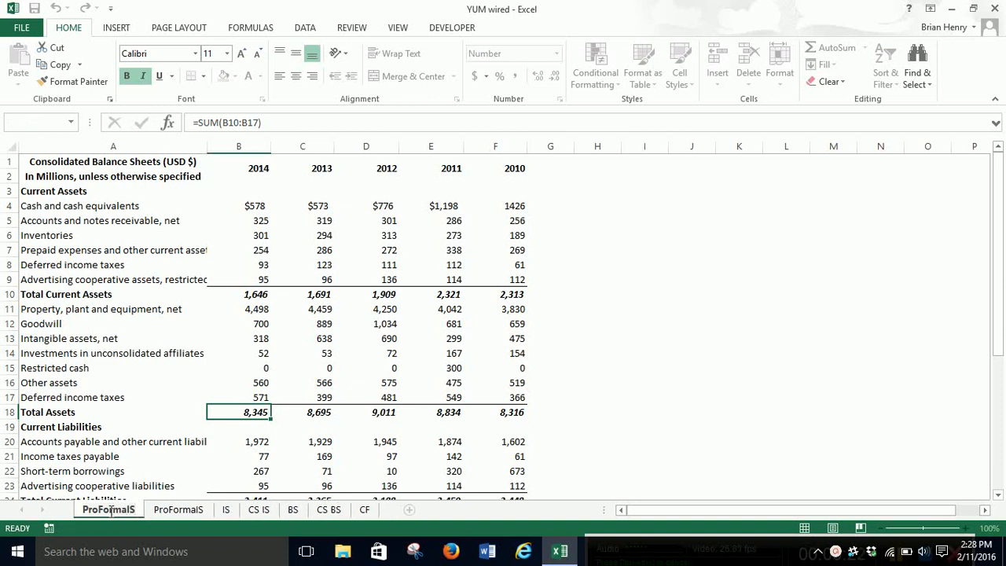
click(338, 414)
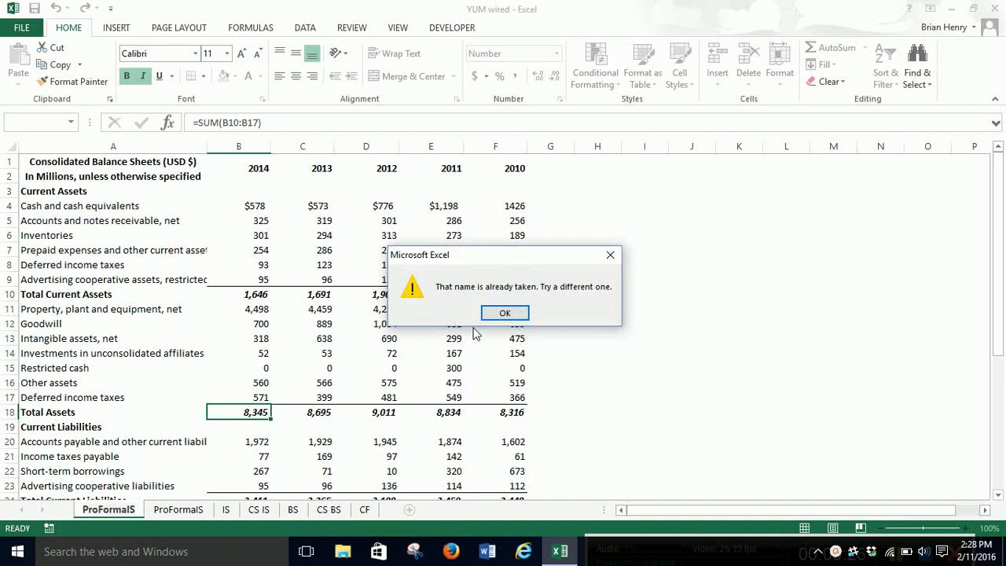
click(503, 314)
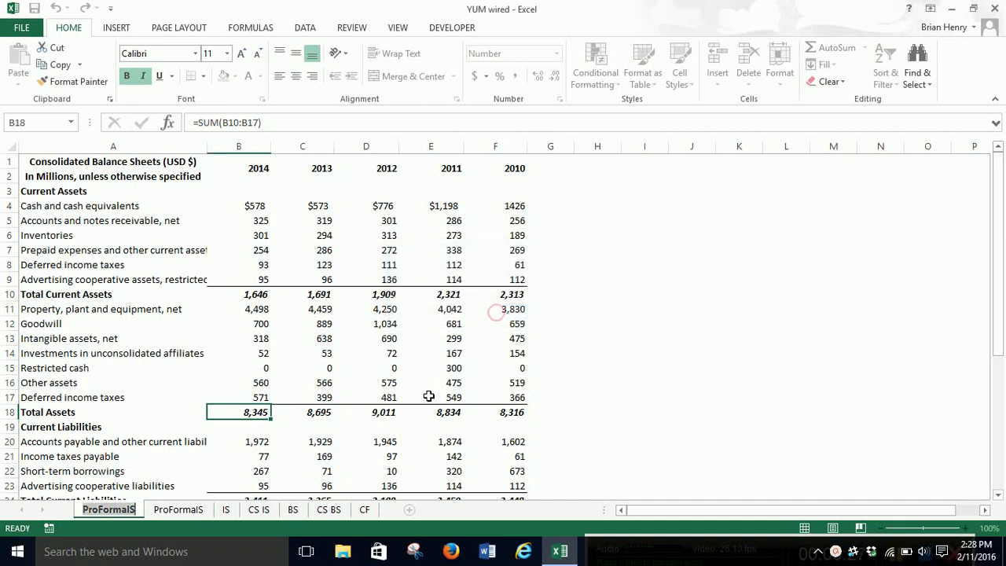
click(135, 510)
key(BackSpace)
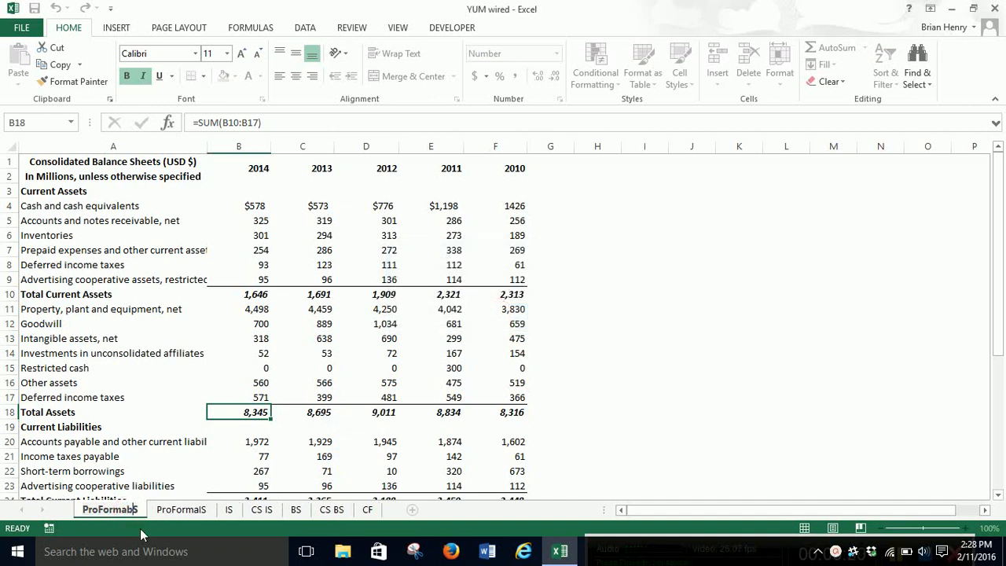
text(B)
key(Return)
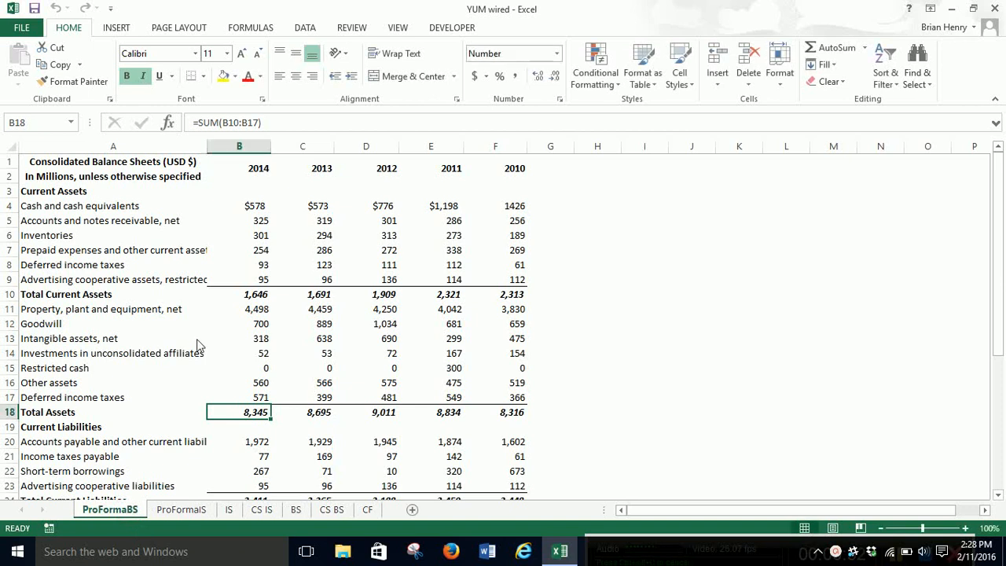
Insert a column before the 2014 figures, headed "2015 Proforma" in B1, and narrow it
right_click(245, 146)
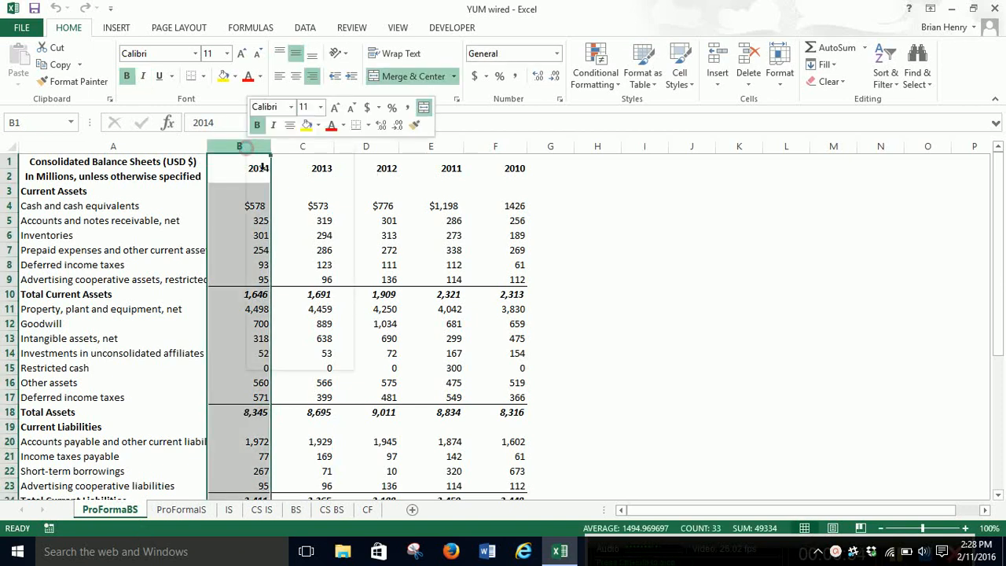
click(279, 253)
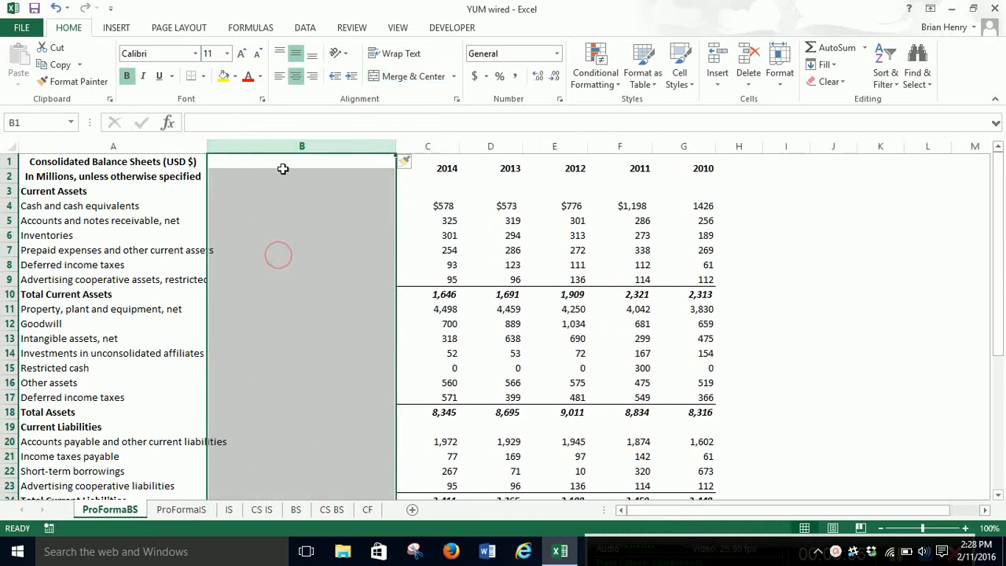
double_click(282, 162)
text(21)
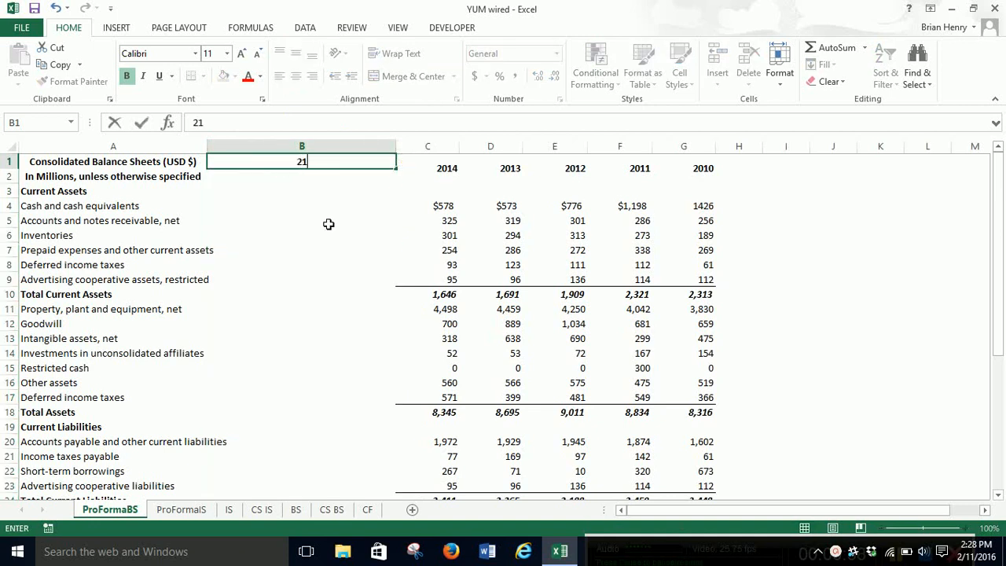
text(15 Profo)
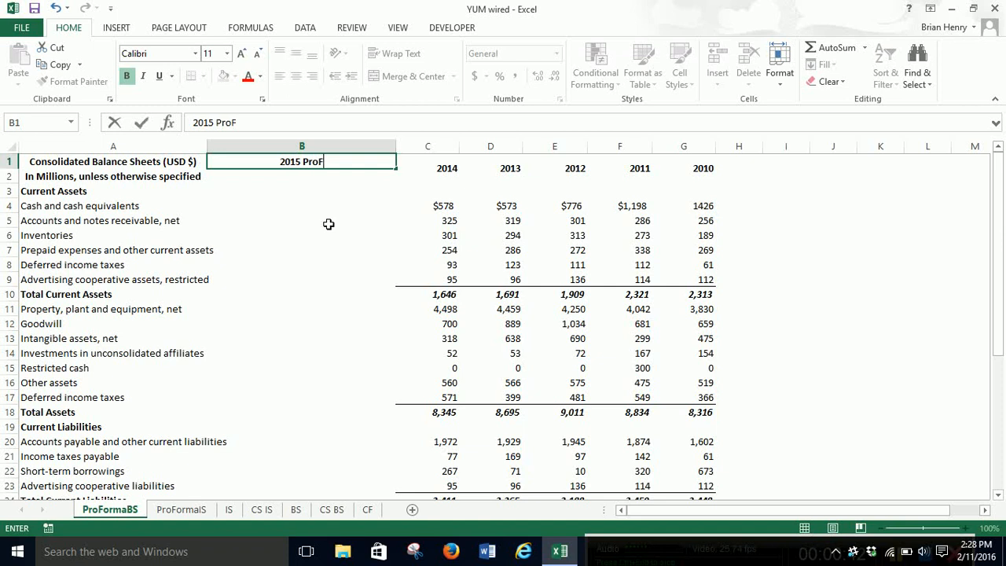
text(rma)
key(Return)
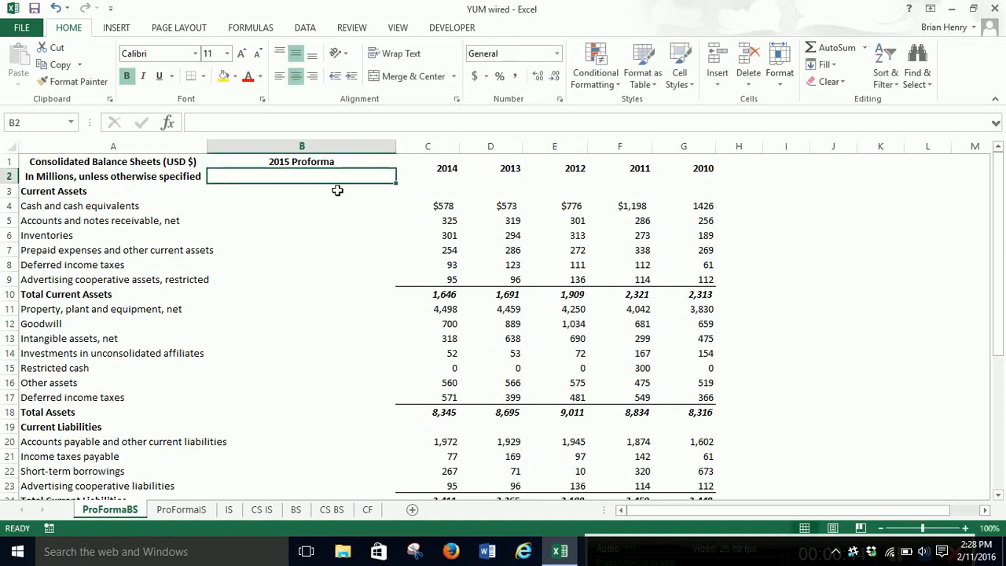
drag(398, 150, 355, 149)
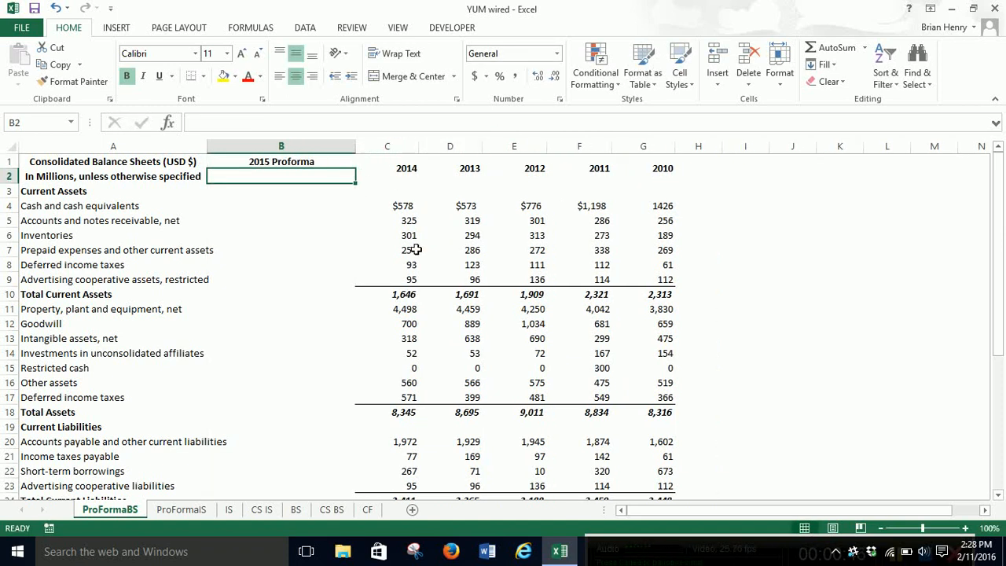
Review the current asset line items from cash and cash equivalents through deferred income taxes for the 2015 projection
click(307, 206)
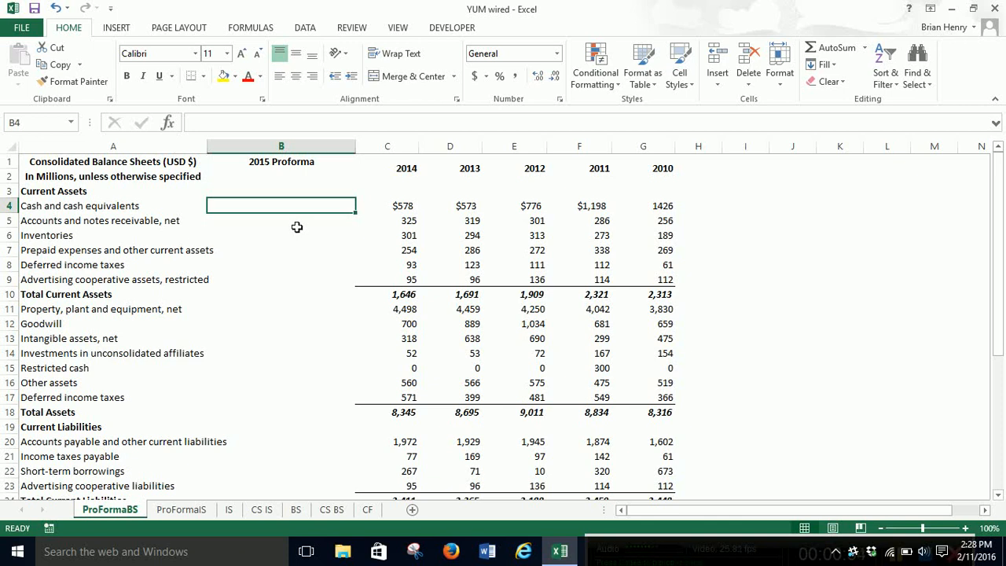
click(169, 234)
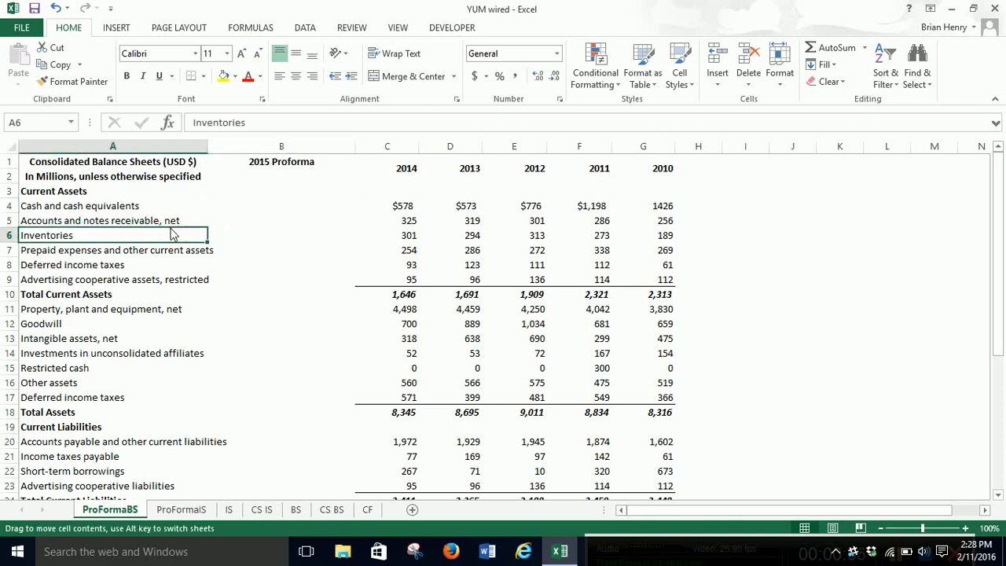
click(139, 220)
click(140, 235)
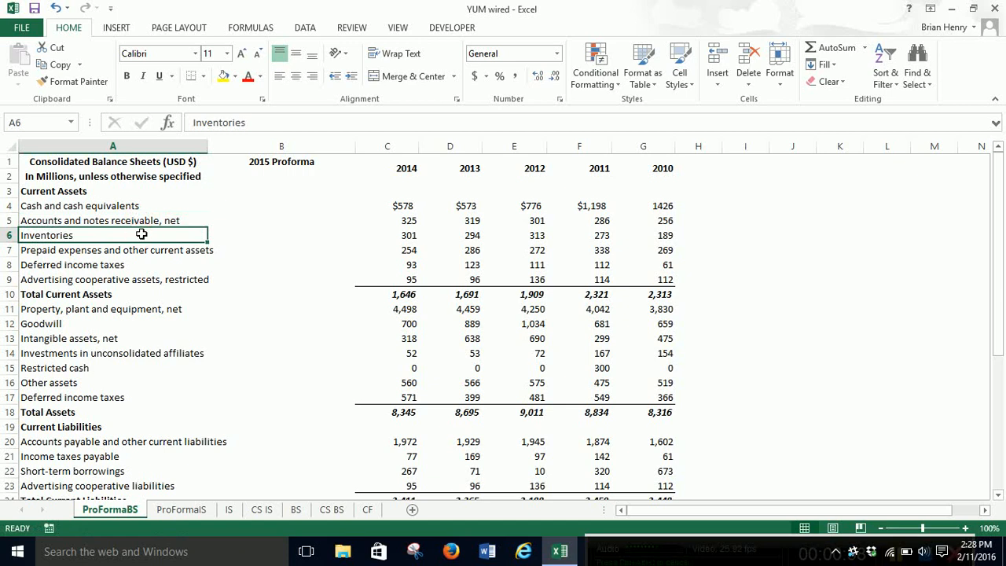
click(283, 223)
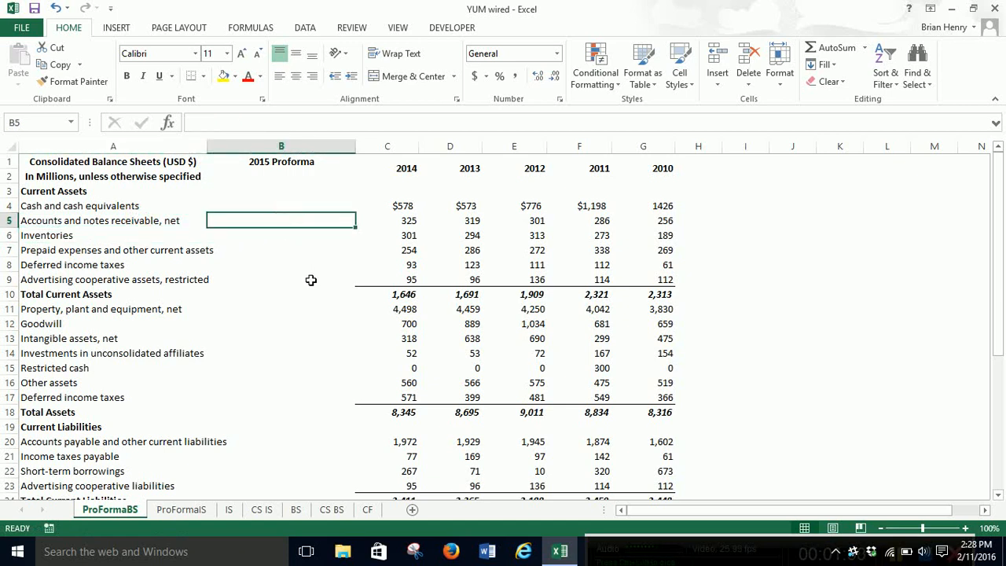
click(113, 225)
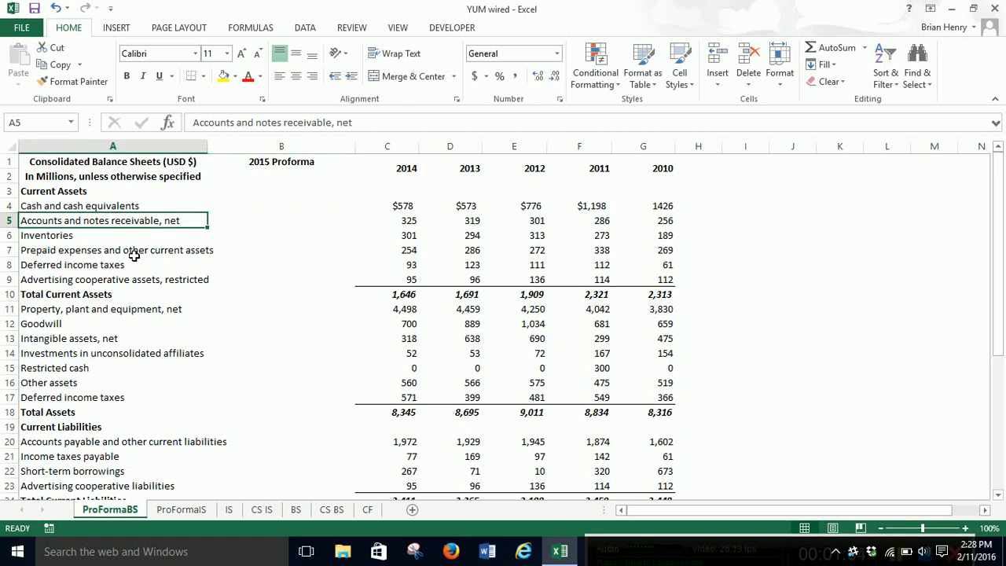
click(289, 236)
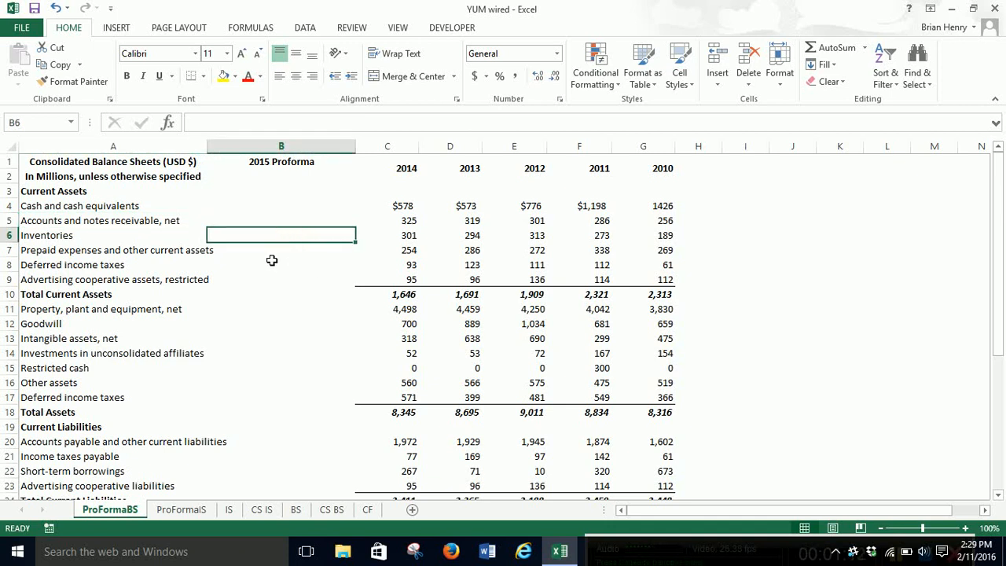
click(183, 253)
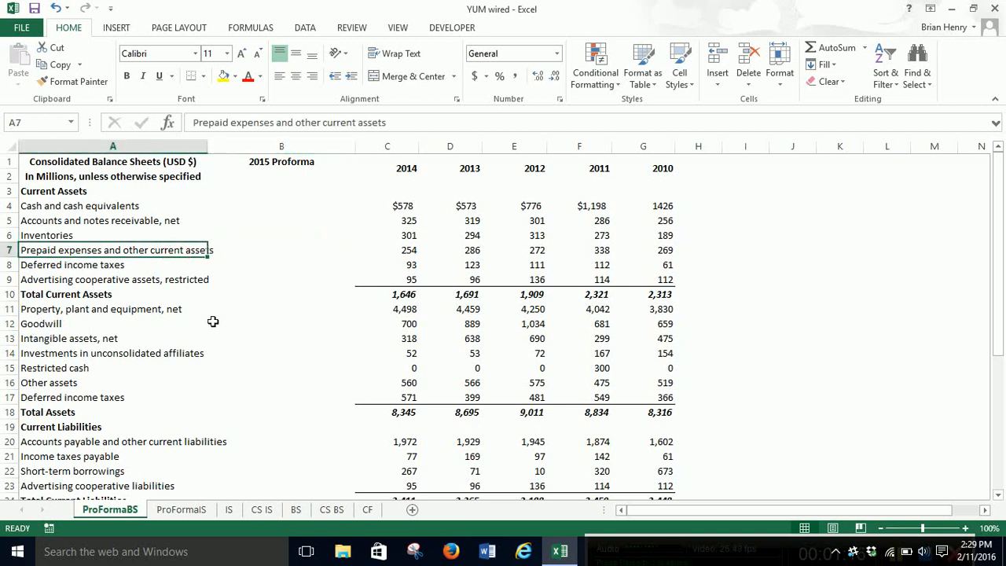
click(101, 265)
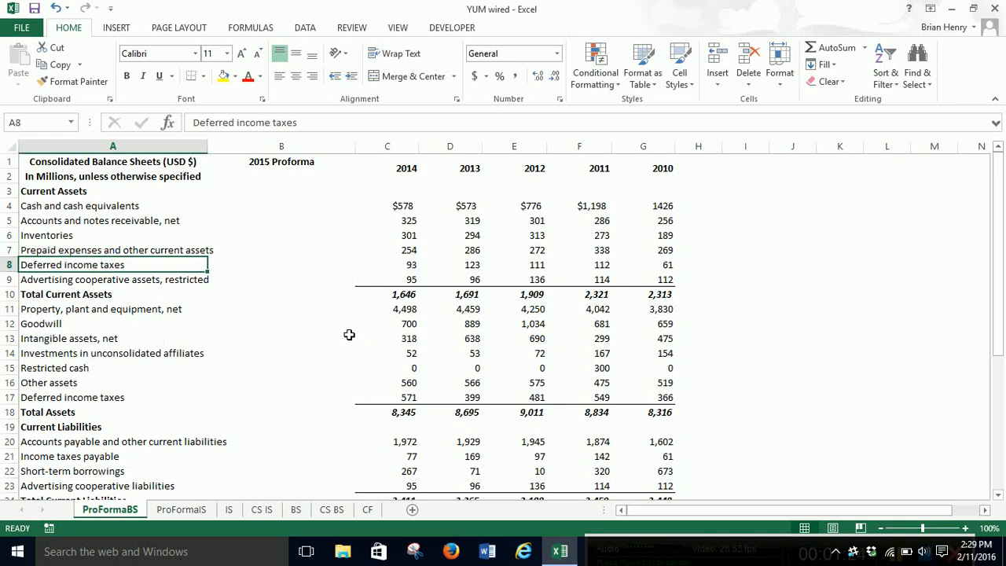
click(108, 203)
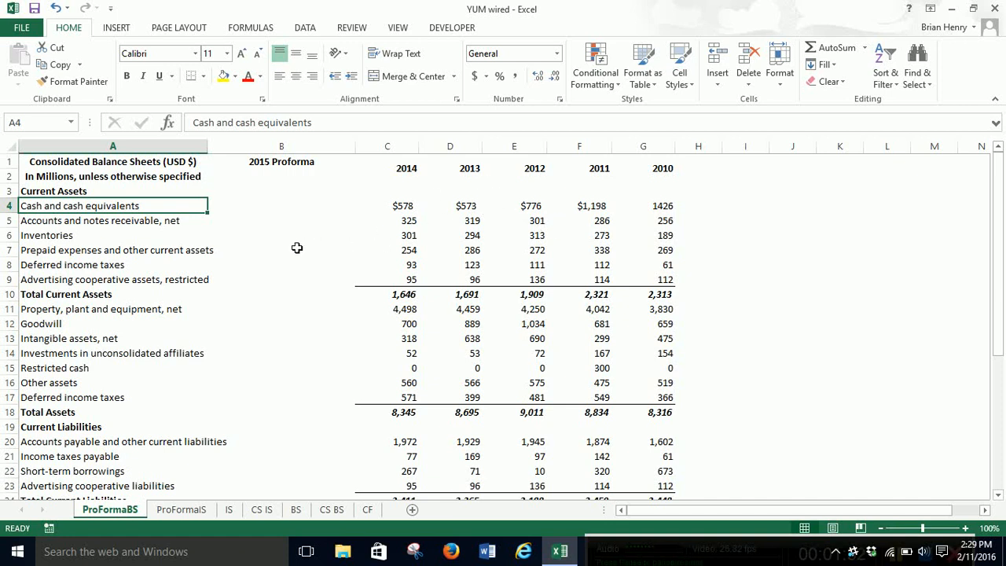
Start an AVERAGE formula in B5 with 2014 receivables divided by 2014 total revenues, C5/ProFormaIS!C6, as its first argument
click(283, 222)
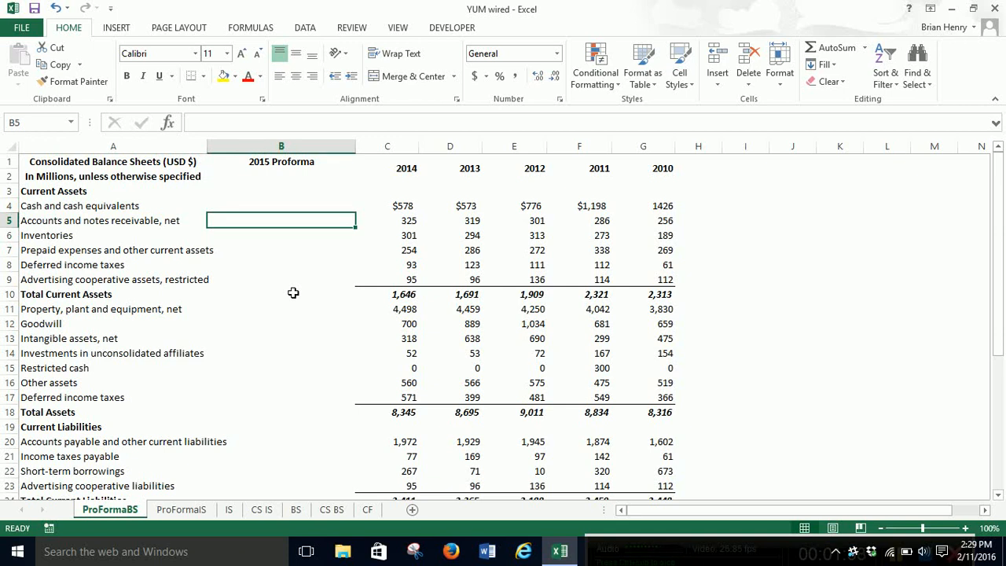
text(=)
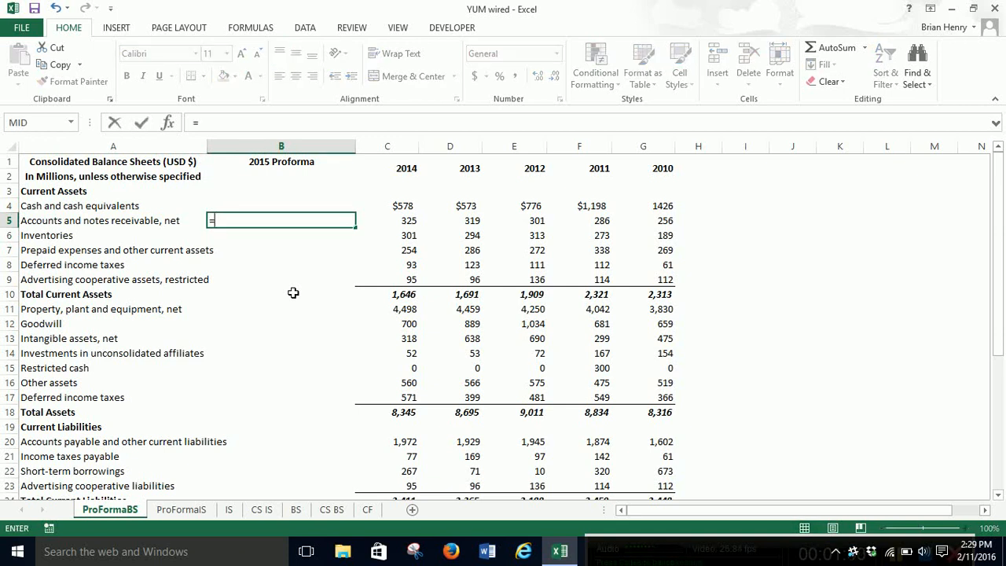
text(average()
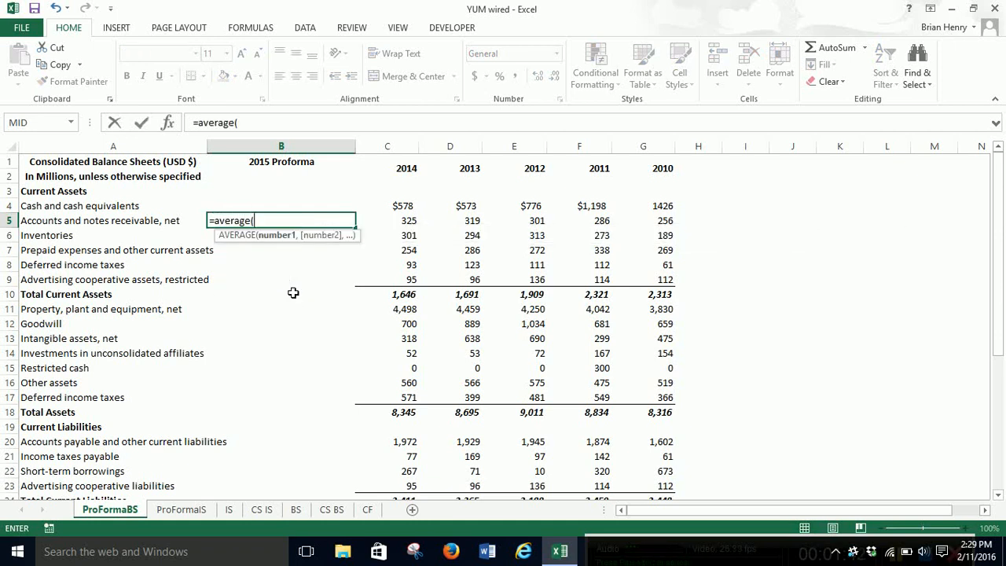
click(409, 221)
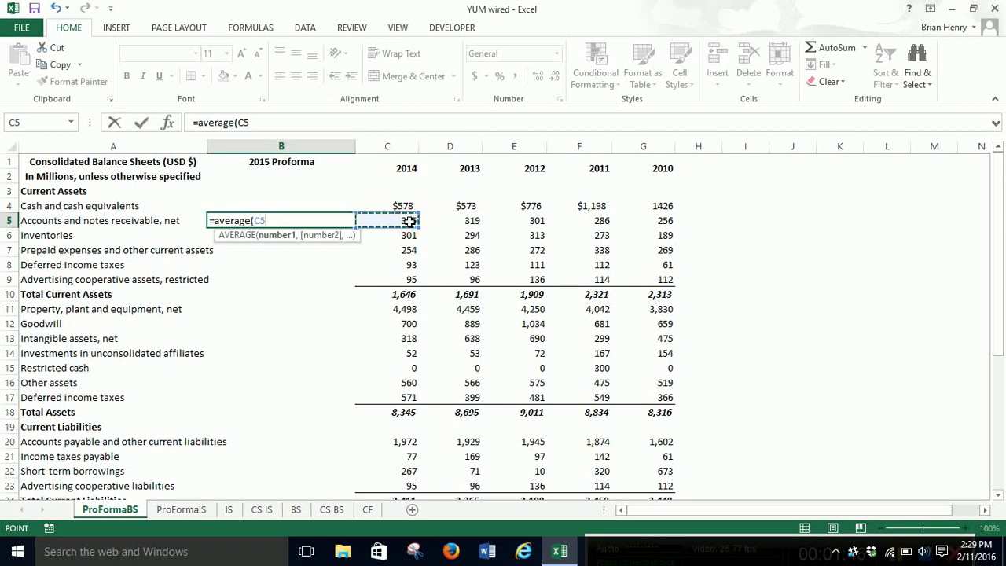
text(/)
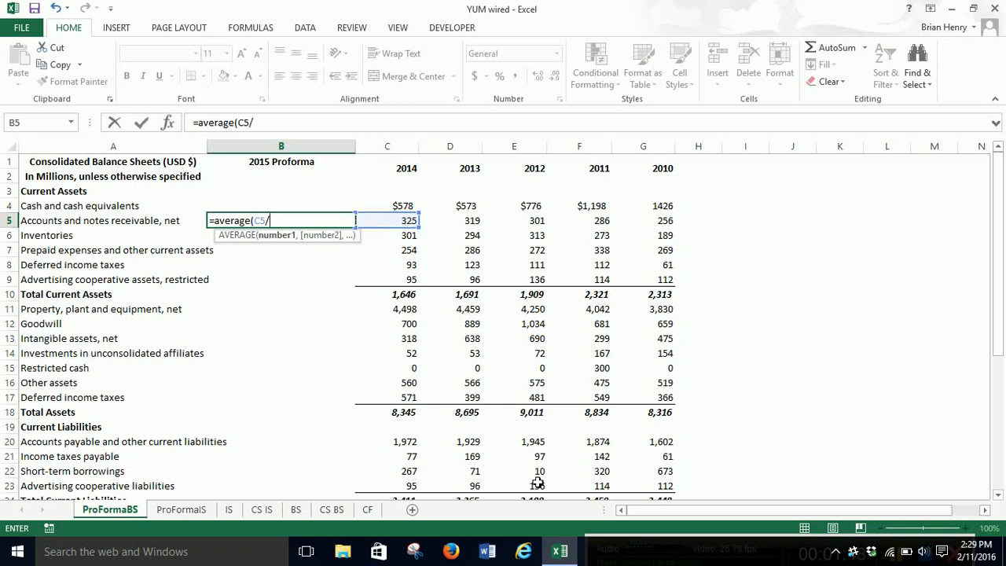
click(189, 512)
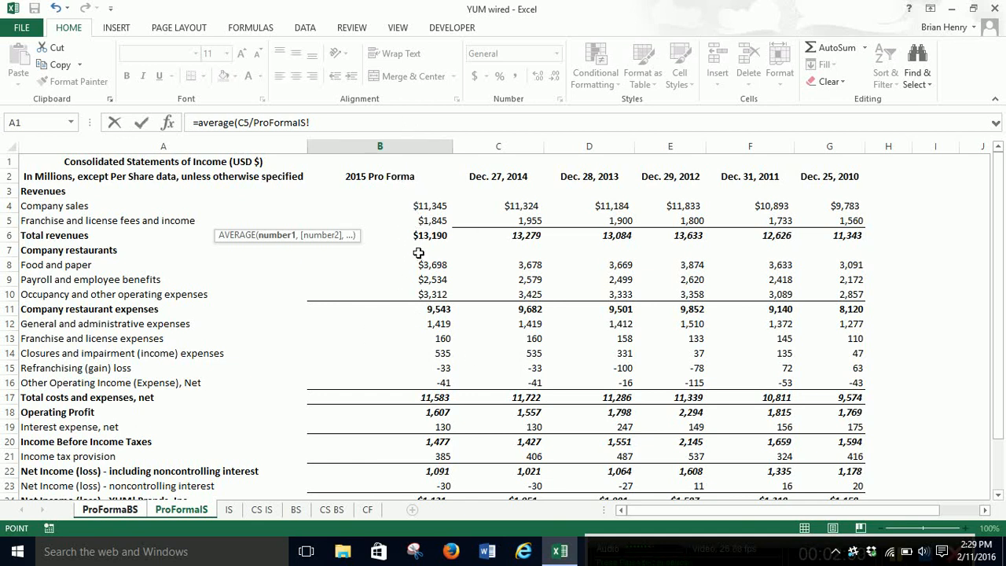
click(528, 238)
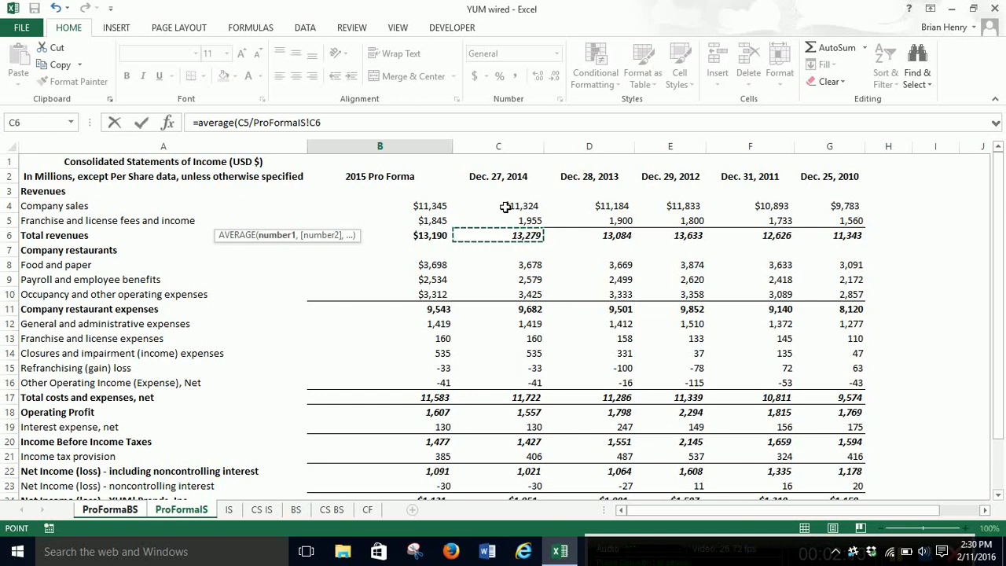
Add 2013 receivables divided by 2013 total revenues, D5/ProFormaIS!D6, as the second AVERAGE argument
text(,)
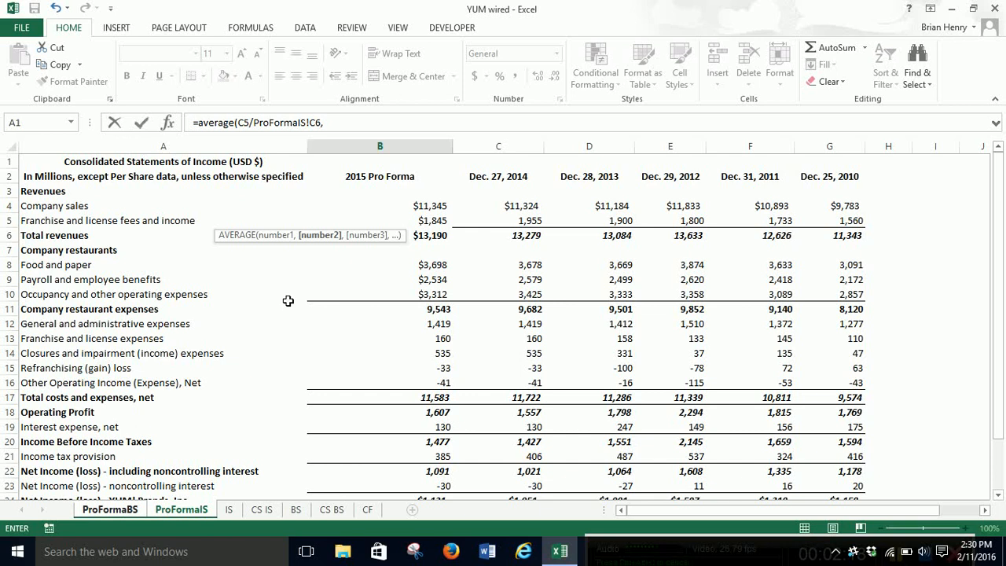
text(D)
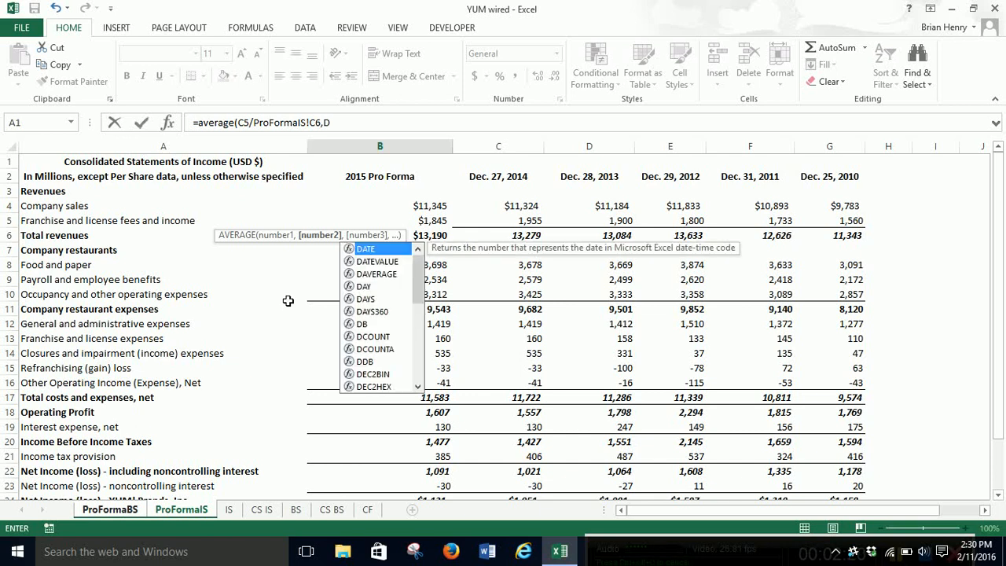
text(5/)
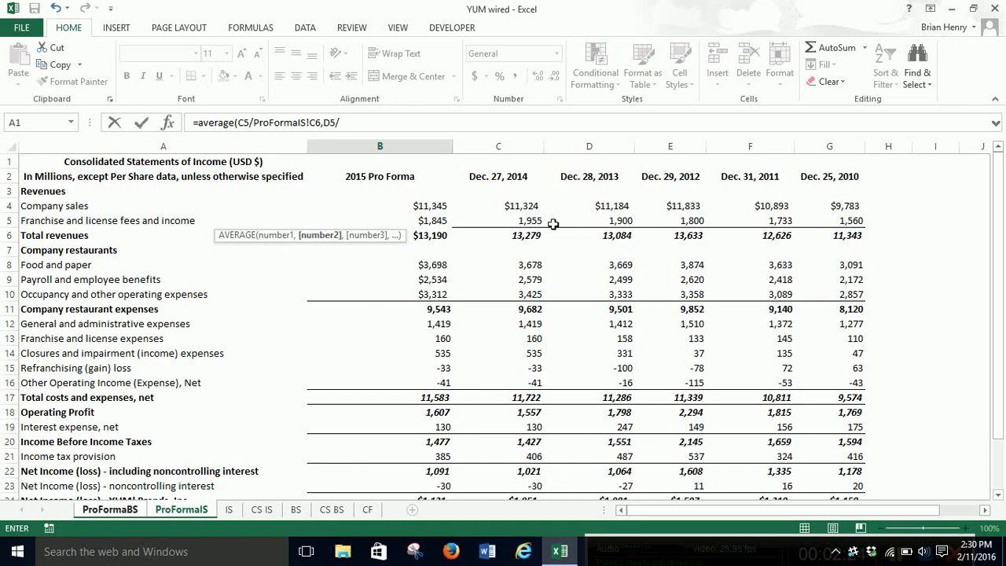
click(613, 238)
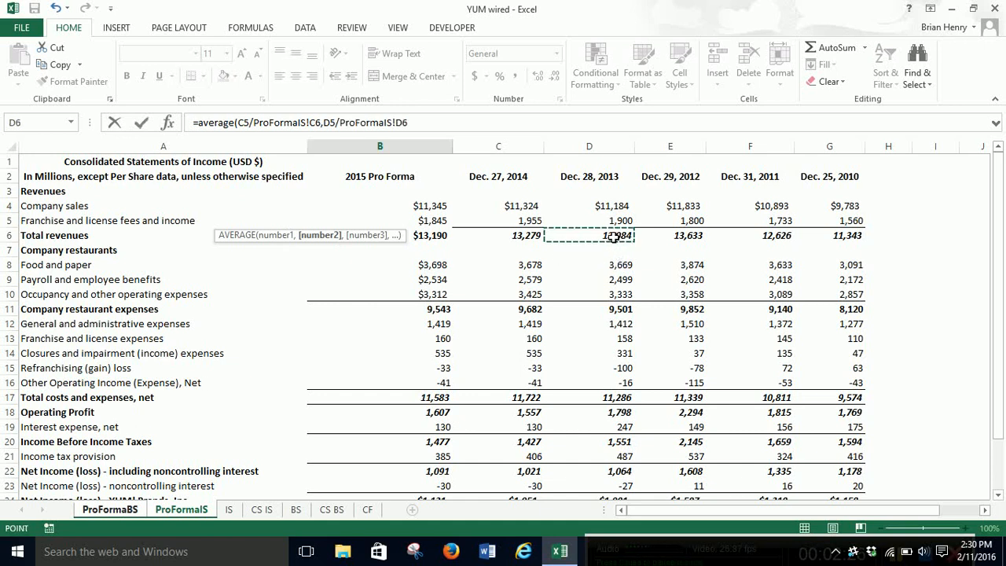
click(320, 125)
Add the 2012, 2011 and 2010 ratios E5/ProFormaIS!E6, F5/ProFormaIS!F6 and G5/ProFormaIS!G6 as the remaining AVERAGE arguments
text(,)
text(,)
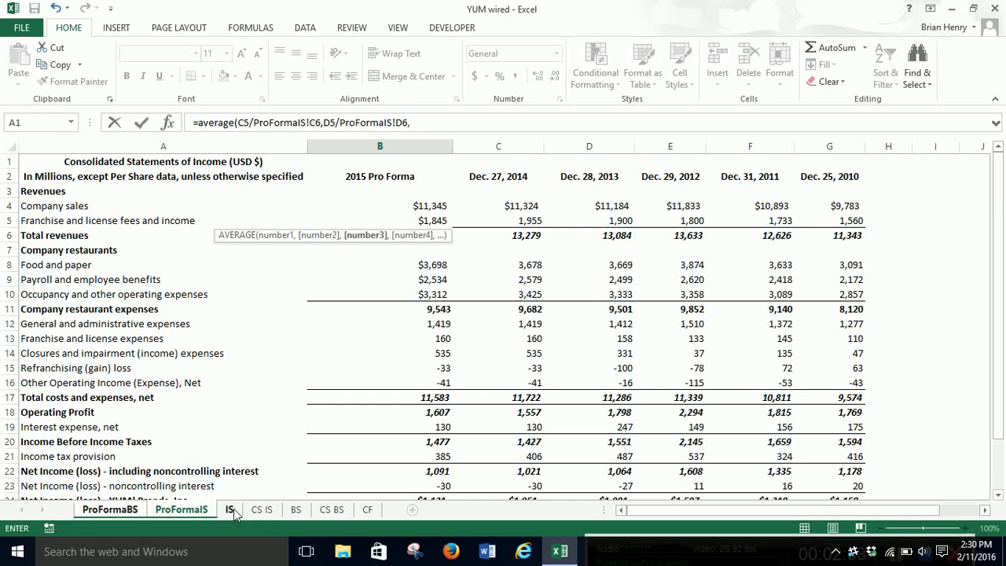
text(E5/)
click(677, 238)
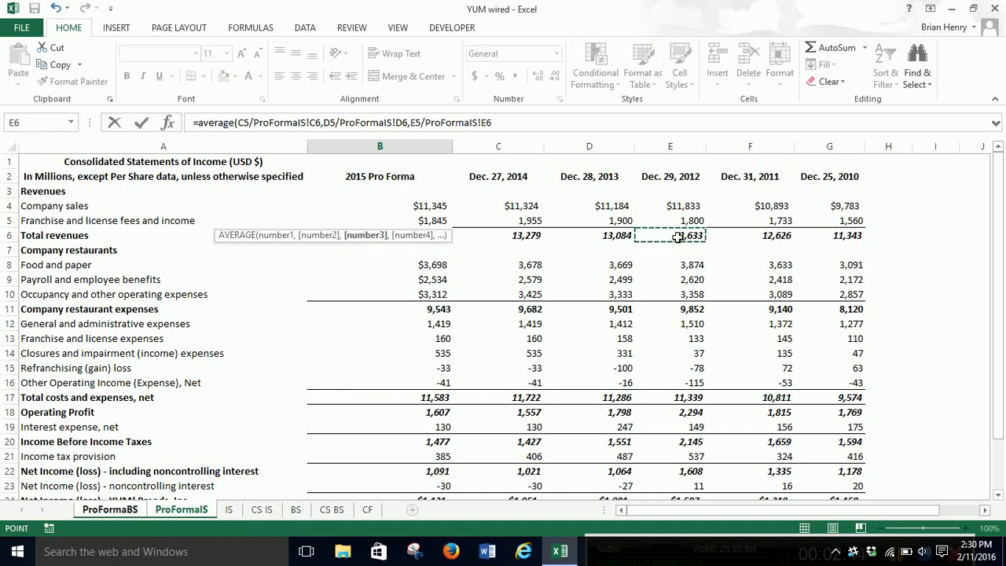
text(,)
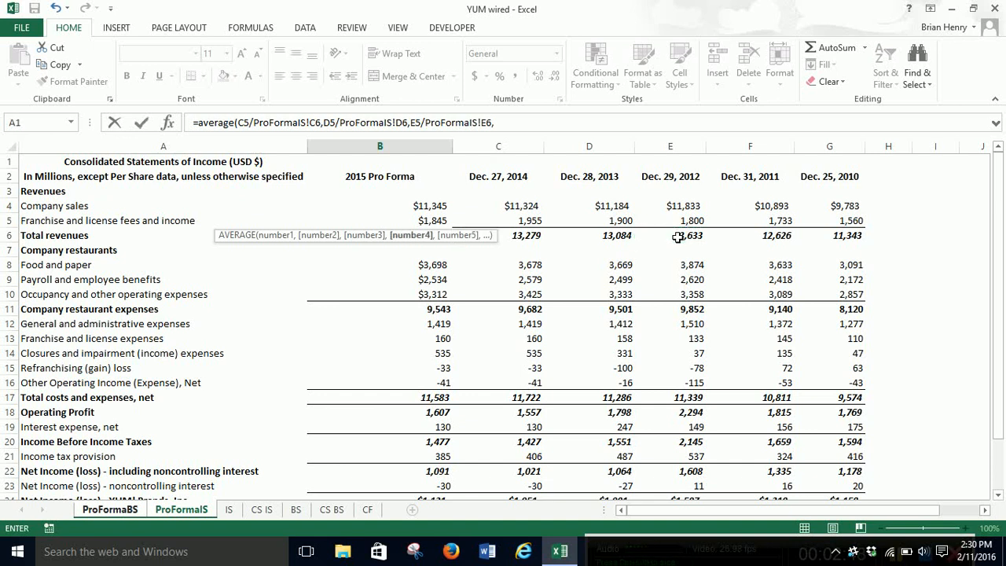
text(F5/)
click(774, 236)
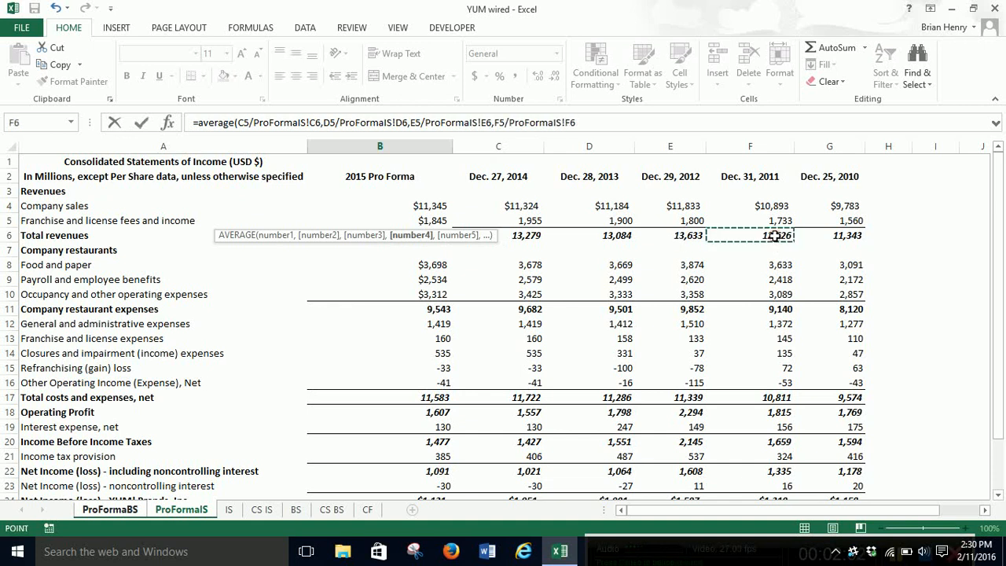
text(,)
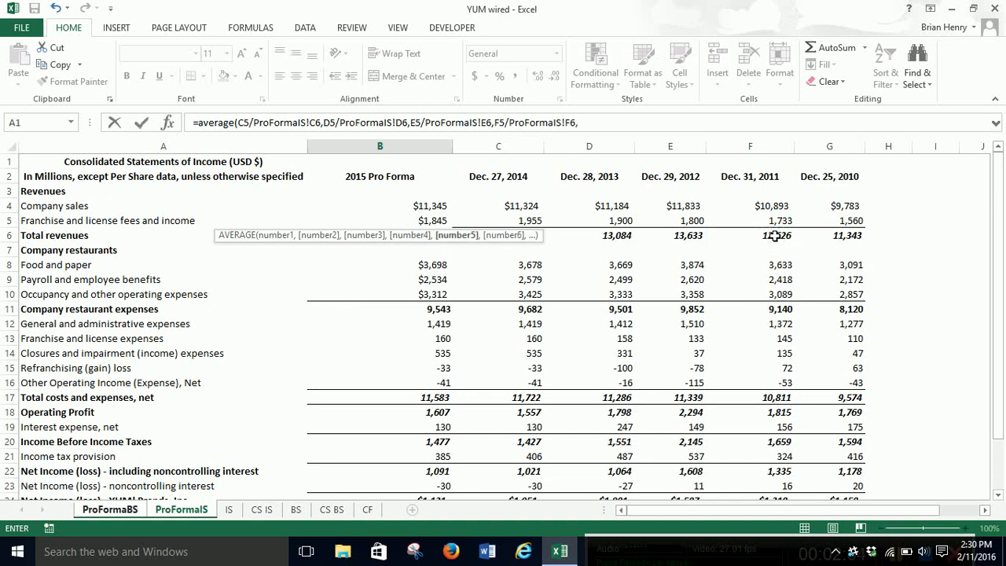
text(G5/)
click(832, 238)
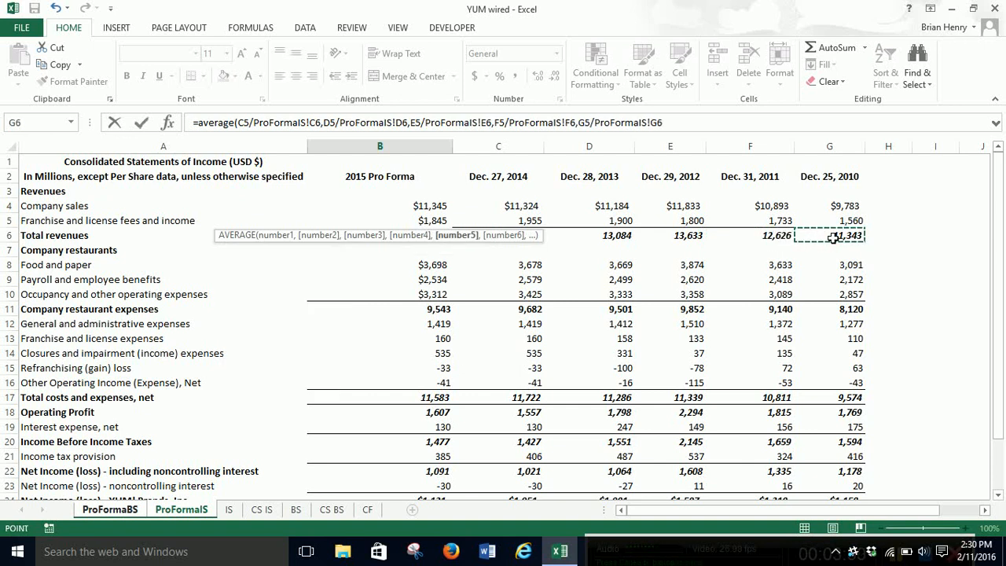
Close the AVERAGE function, multiply it by 2015 pro forma total revenues, ProFormaIS!B6, and enter the formula in B5
text())
key(Return)
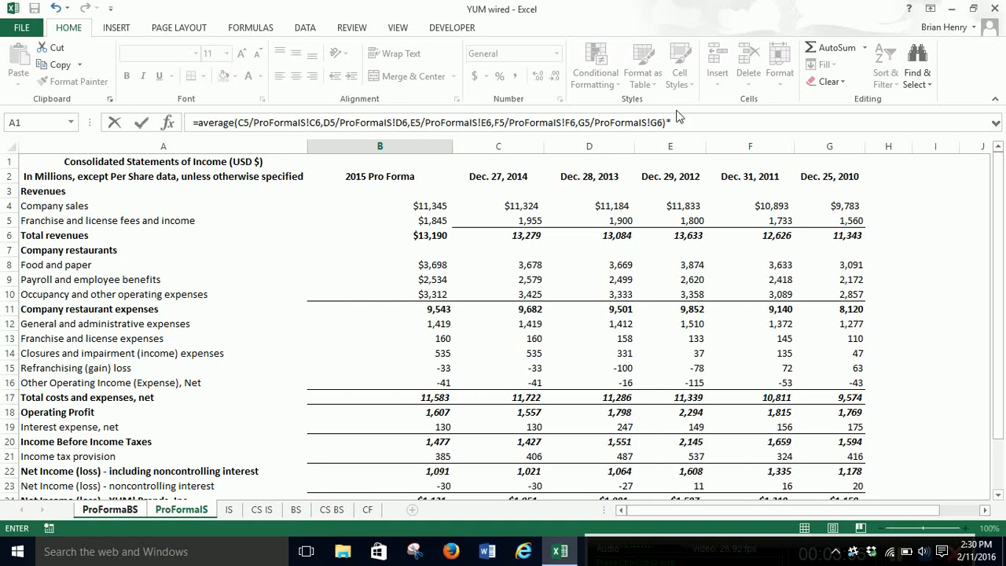
click(422, 235)
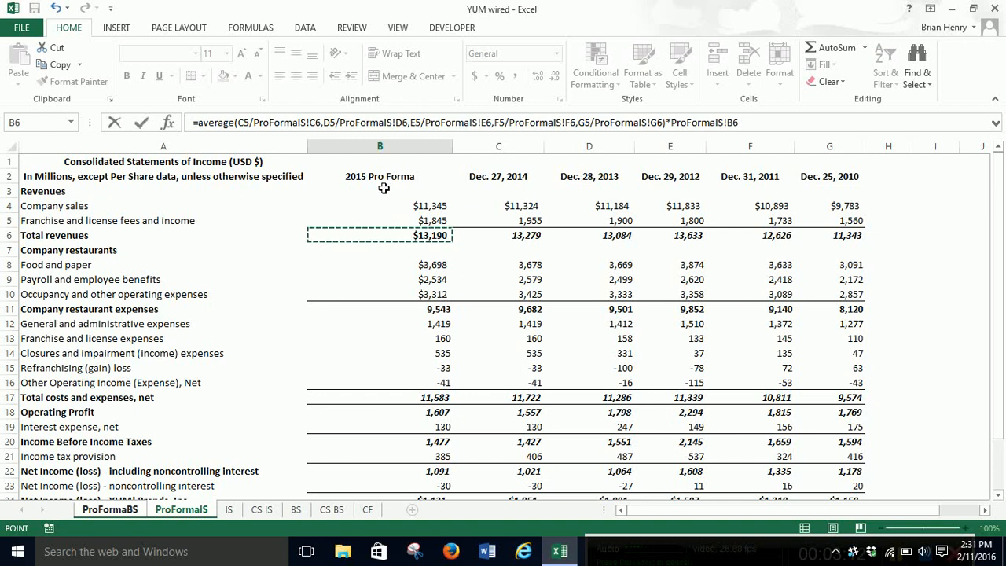
key(ctrl+Return)
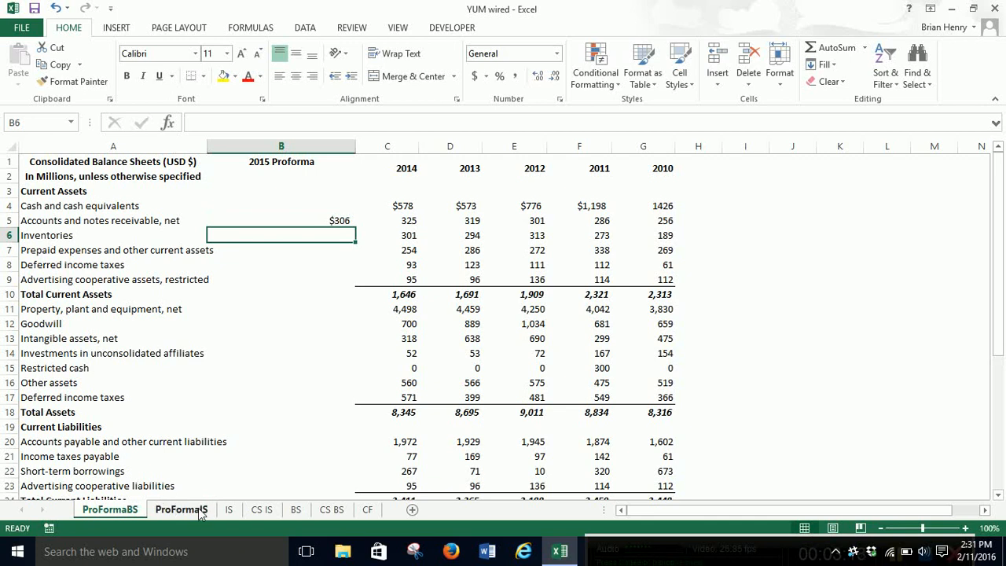
Compare the 2015 and 2014 total revenues on ProFormaIS with the receivables in row 5 of ProFormaBS
click(207, 511)
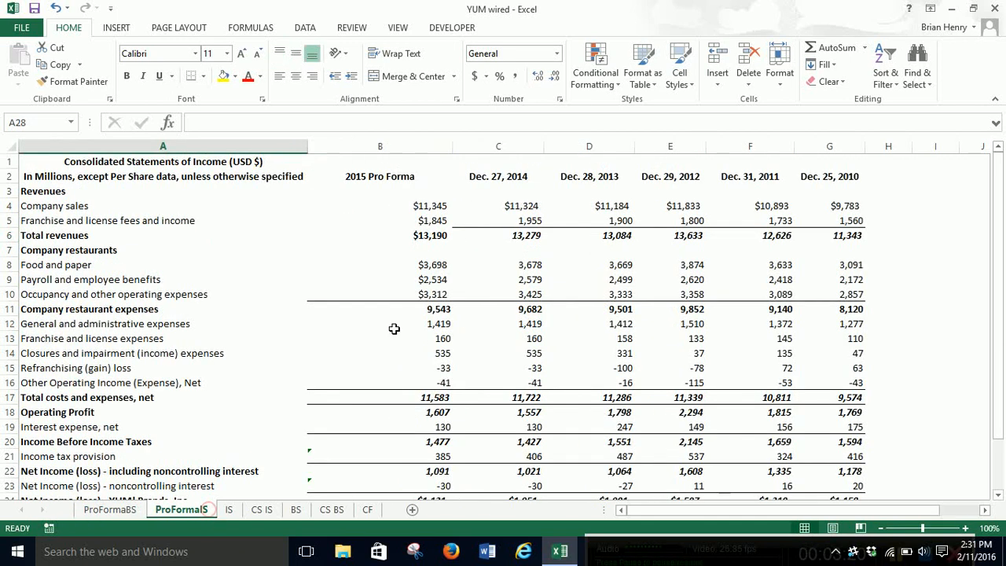
click(439, 236)
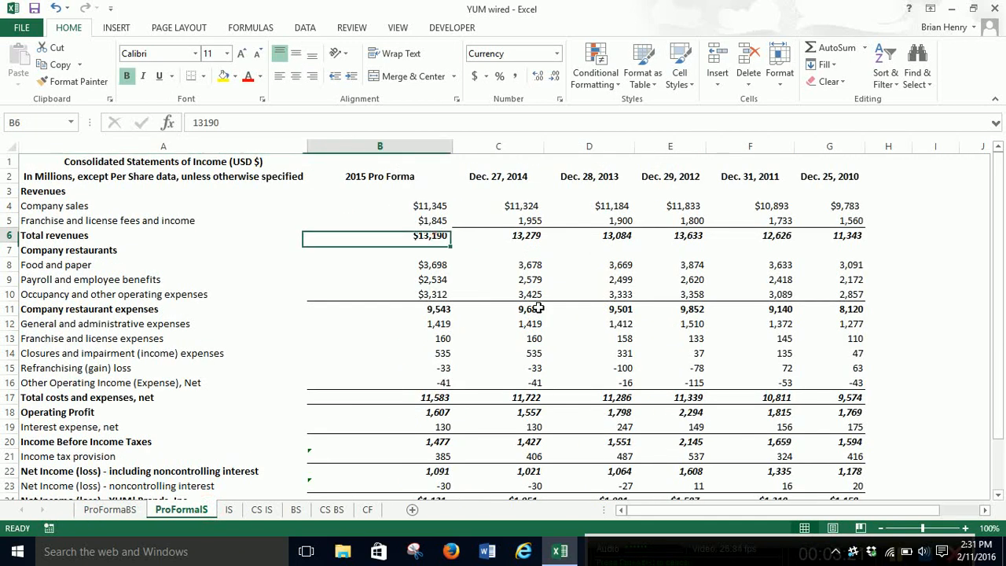
click(534, 238)
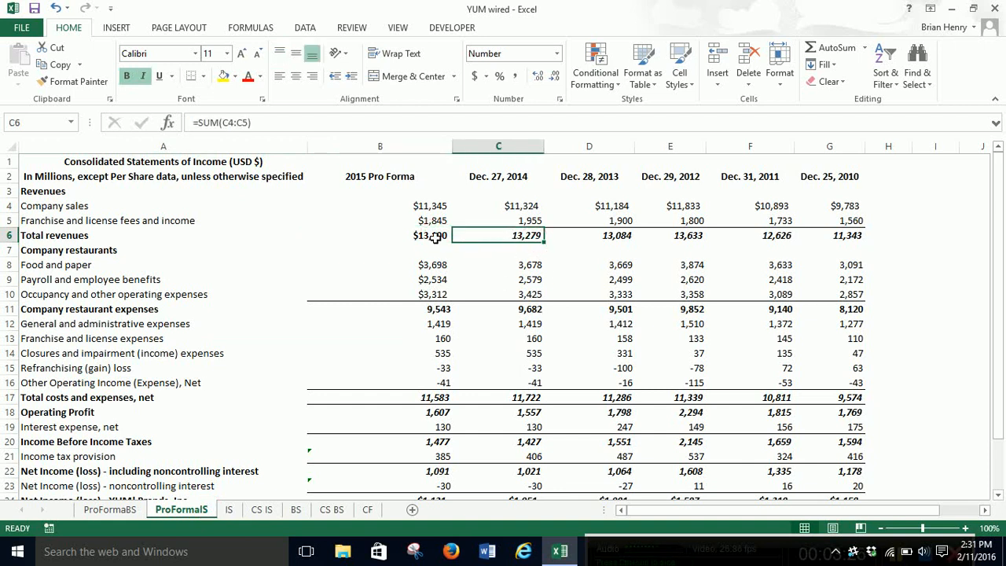
click(118, 510)
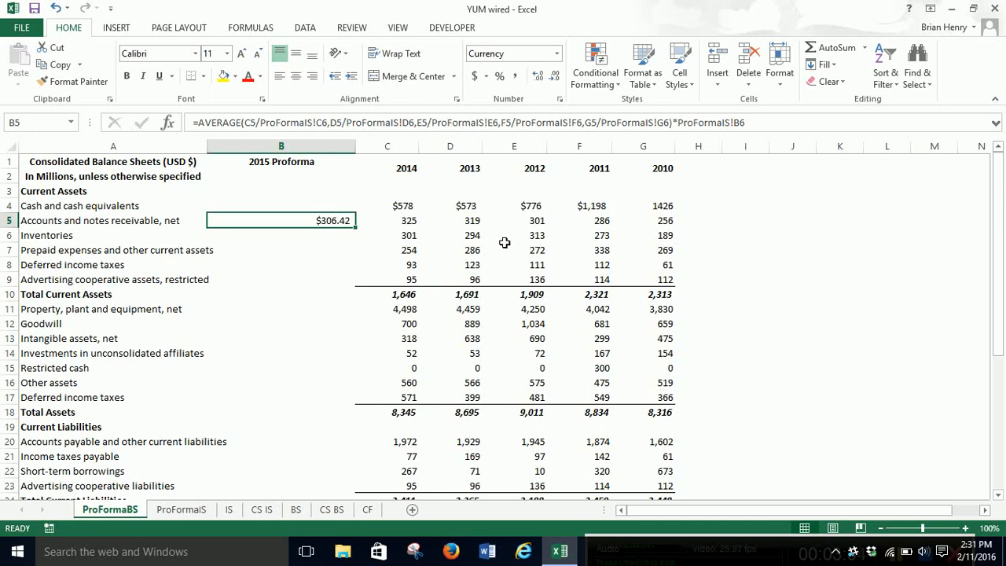
click(530, 224)
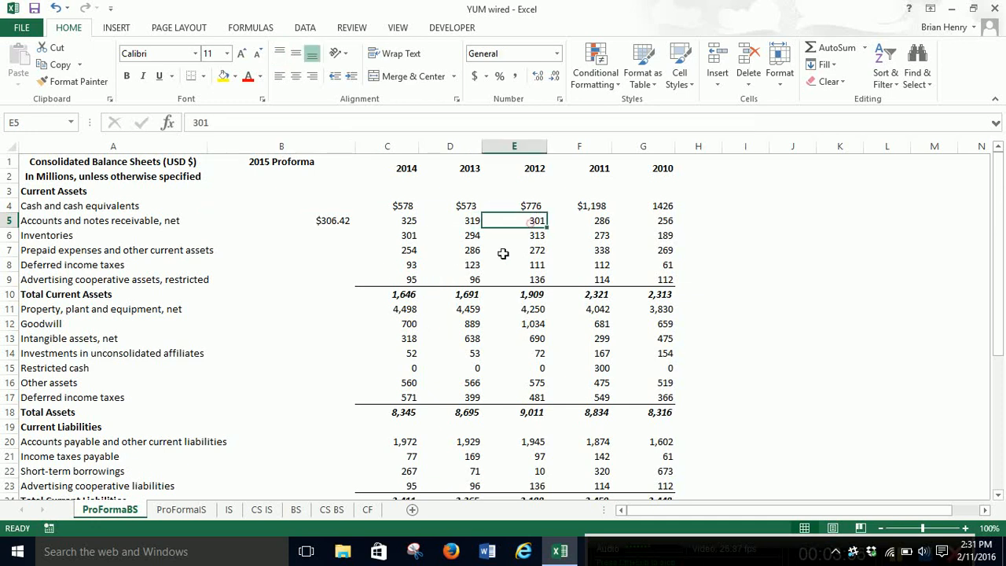
click(181, 509)
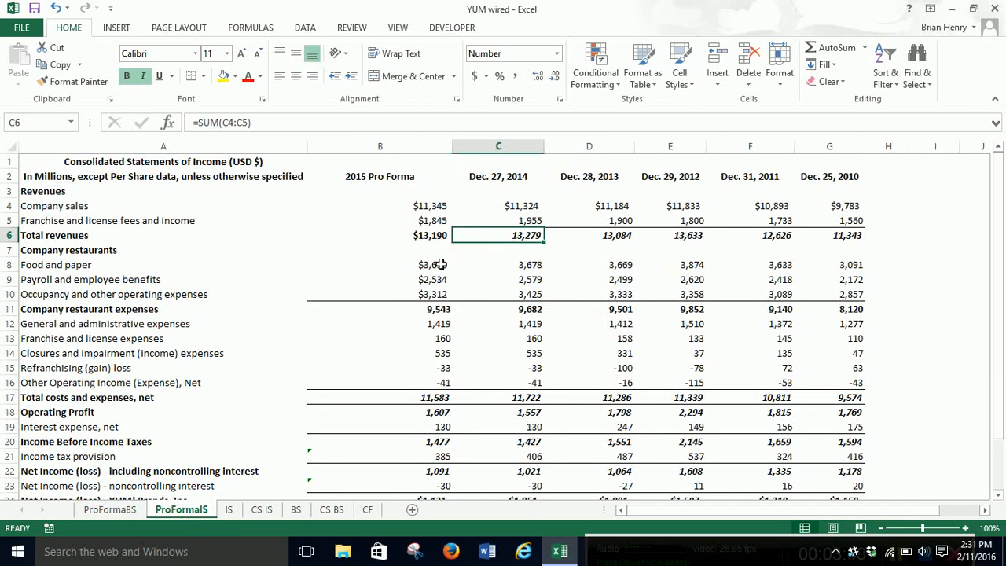
click(118, 510)
Show the projected 2015 receivables in B5 without decimal places
click(333, 221)
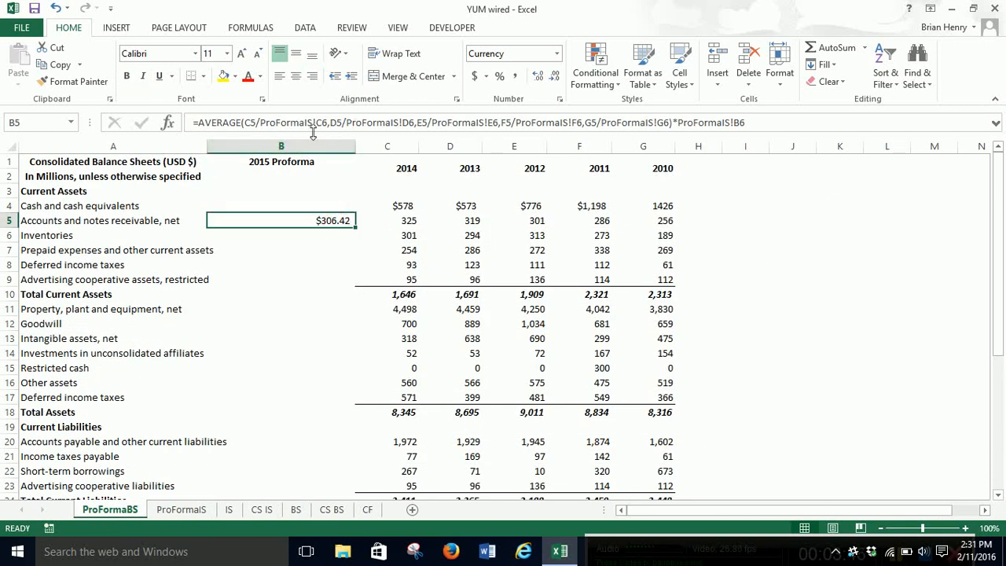
click(554, 76)
click(554, 77)
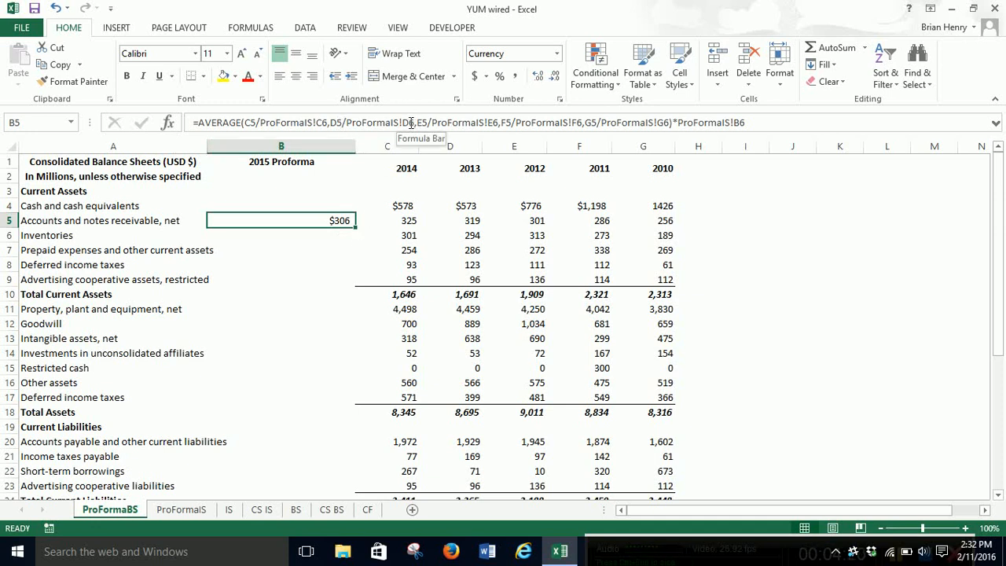
Lock row 6 in the five historical total revenues references of the B5 formula, from ProFormaIS!C$6 through ProFormaIS!G$6
click(409, 122)
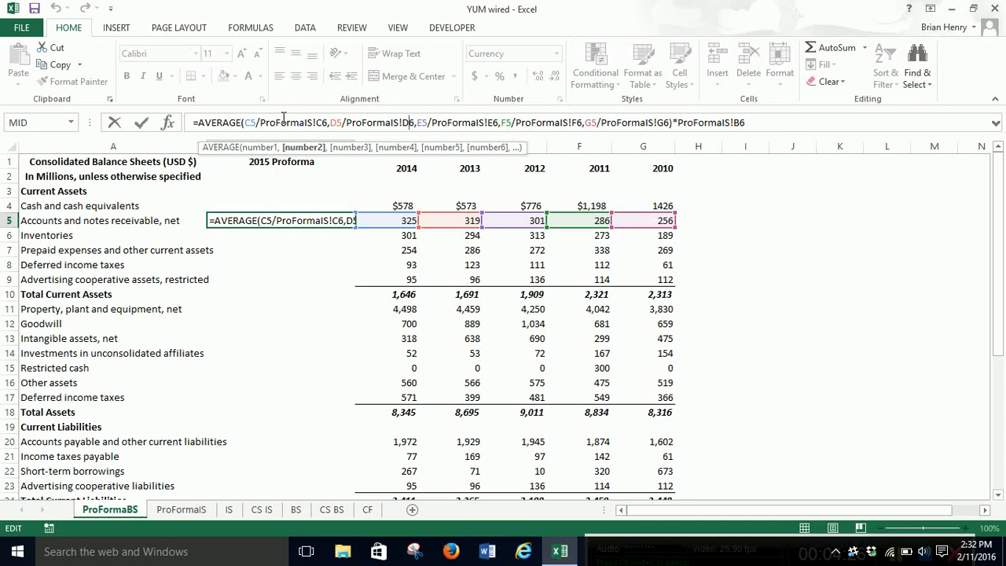
text($)
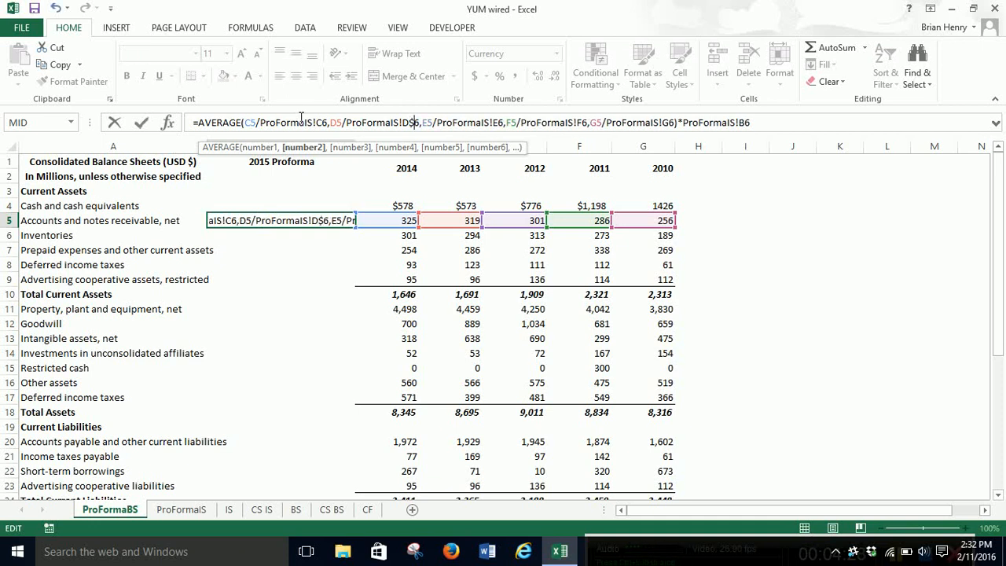
click(323, 121)
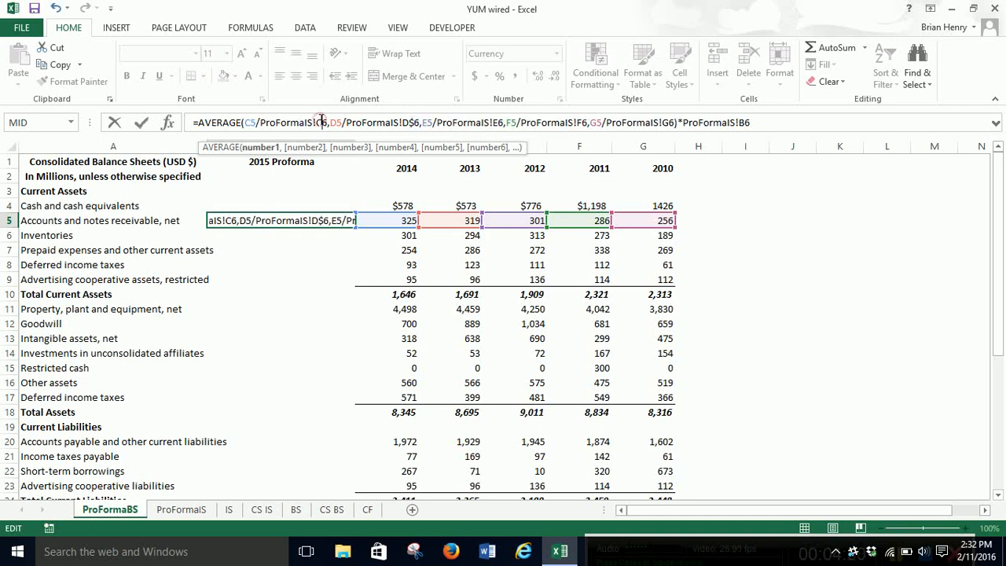
text($)
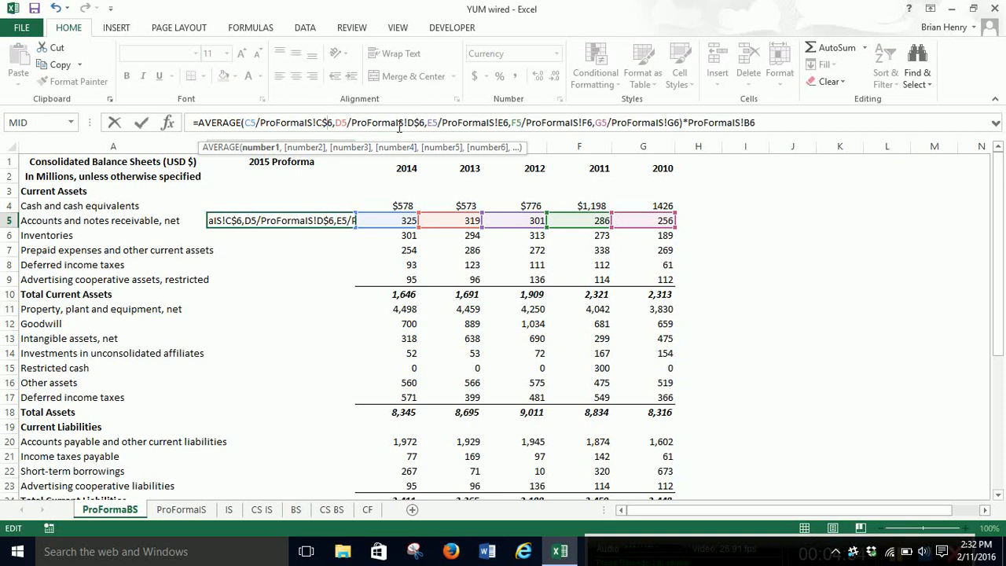
click(504, 122)
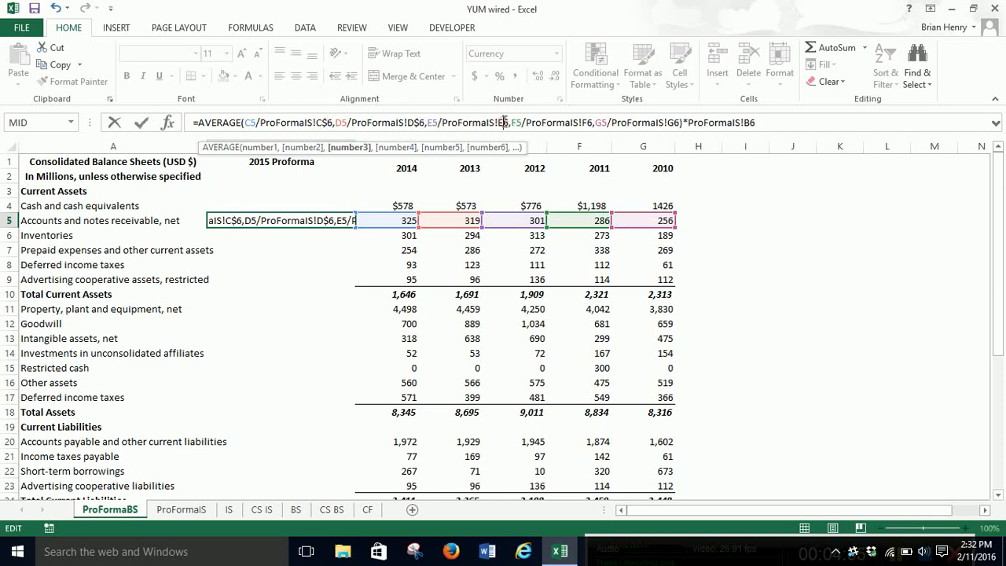
text($)
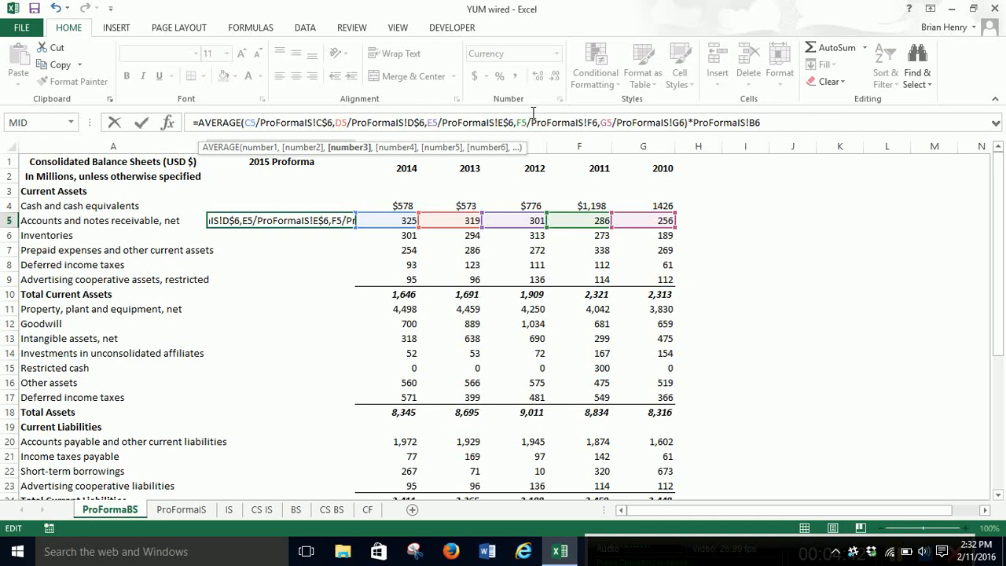
click(598, 123)
text($)
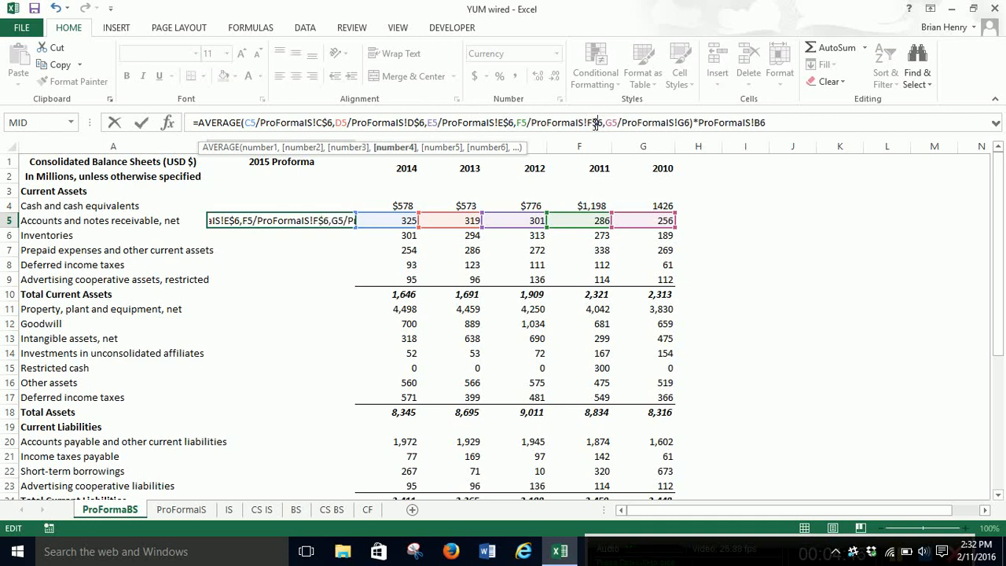
click(685, 123)
text($)
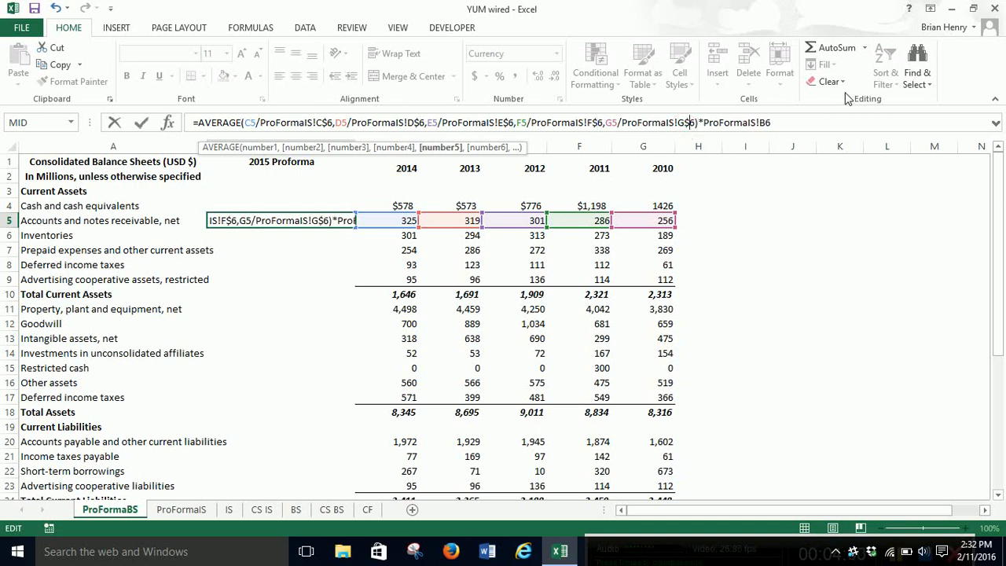
Lock row 6 in the 2015 total revenues multiplier as ProFormaIS!B$6 and enter the B5 formula
click(764, 123)
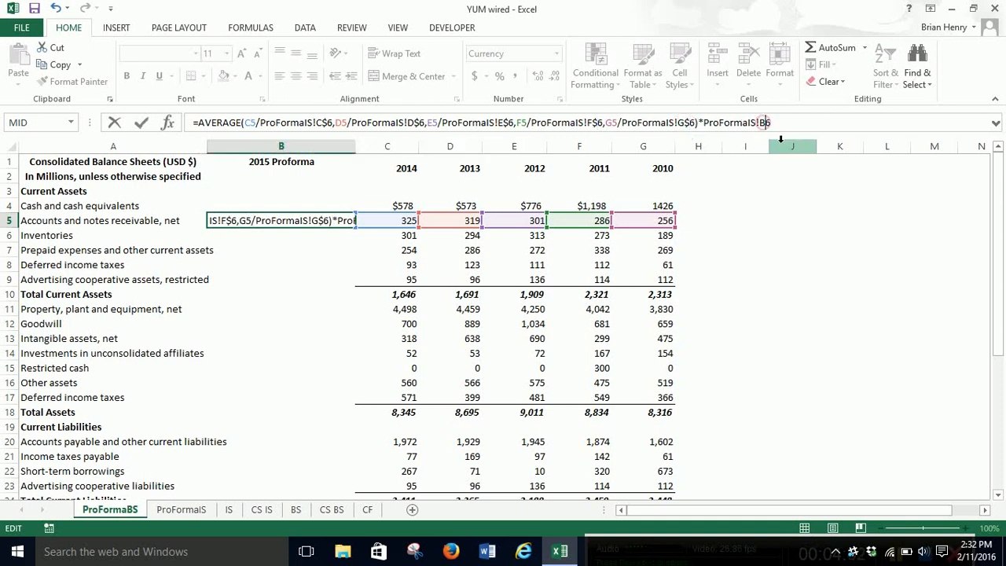
text($)
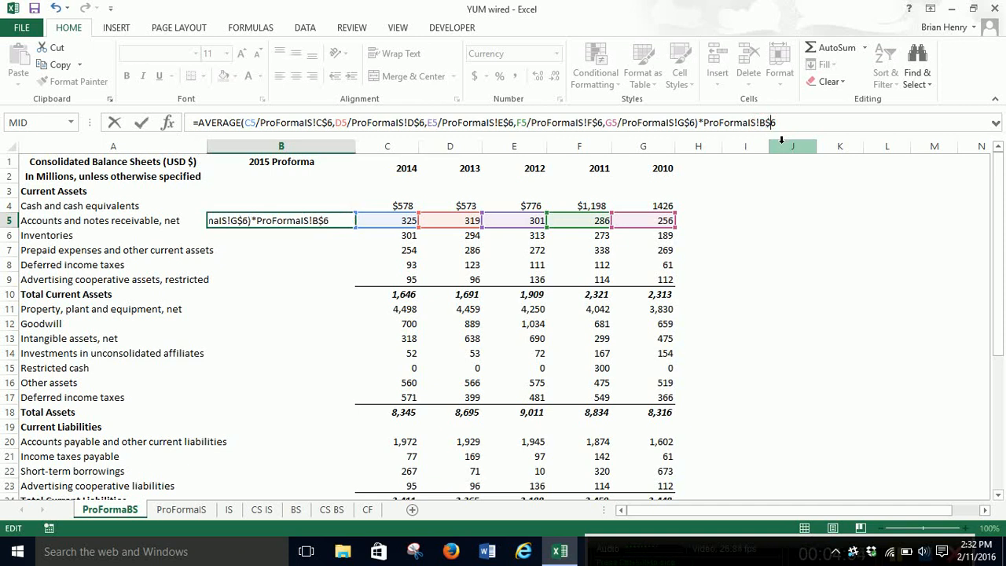
key(Return)
Copy the receivables projection formula from B5 to the 2015 inventories cell, B6
key(Up)
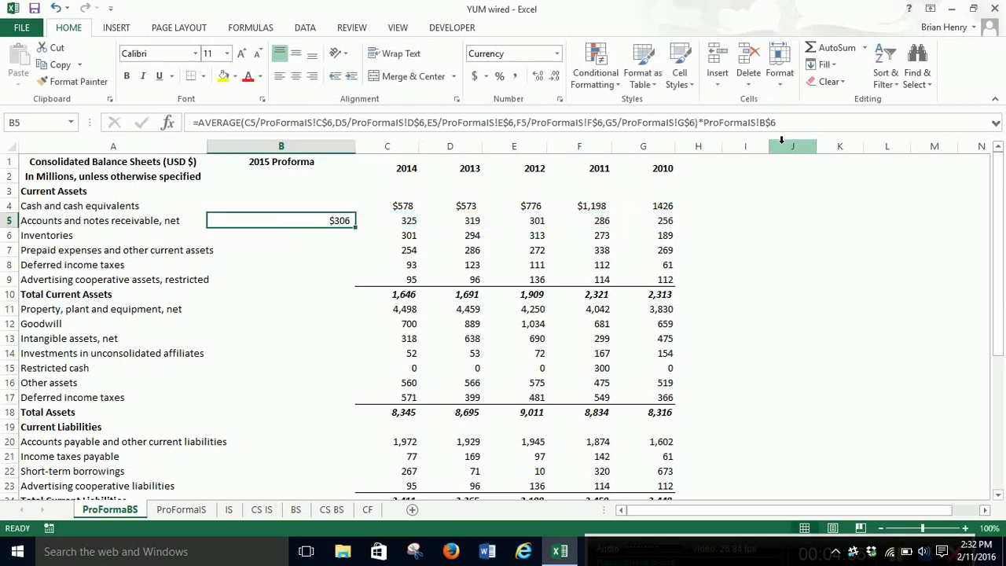
key(Down)
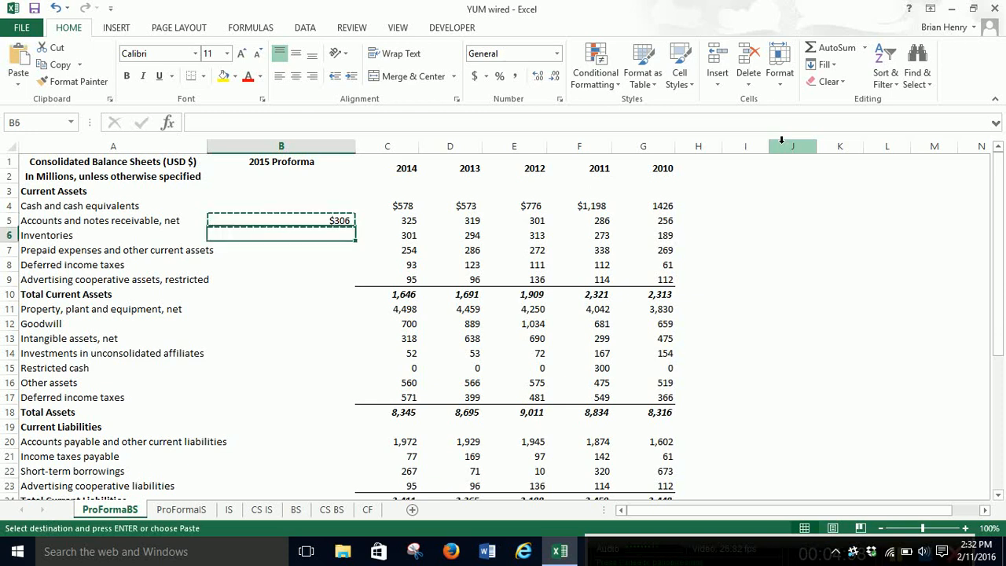
key(ctrl+v)
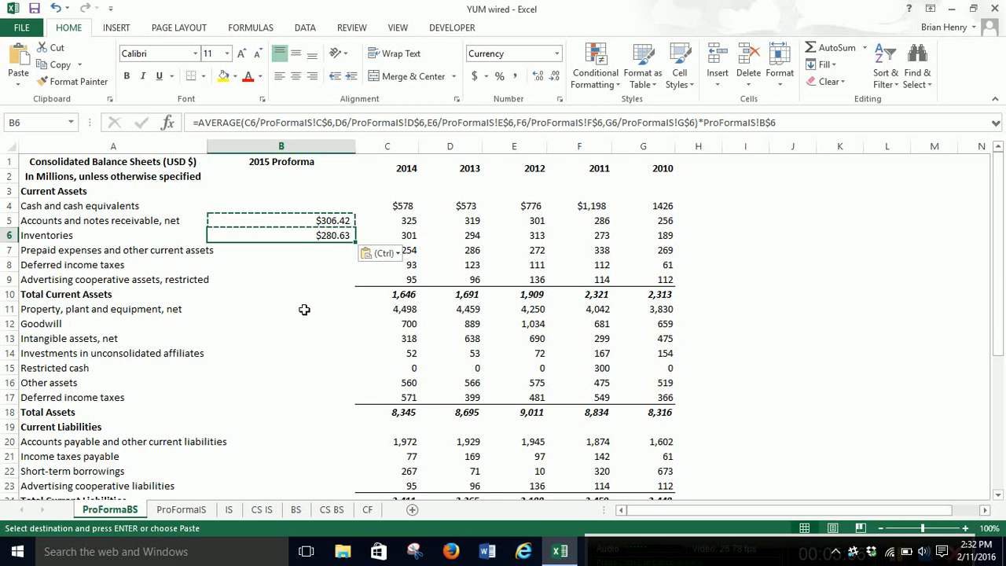
Go through the 2015 column's remaining asset lines, from prepaid expenses down to other assets, to consider how each should be projected
key(Down)
key(Down)
key(Down)
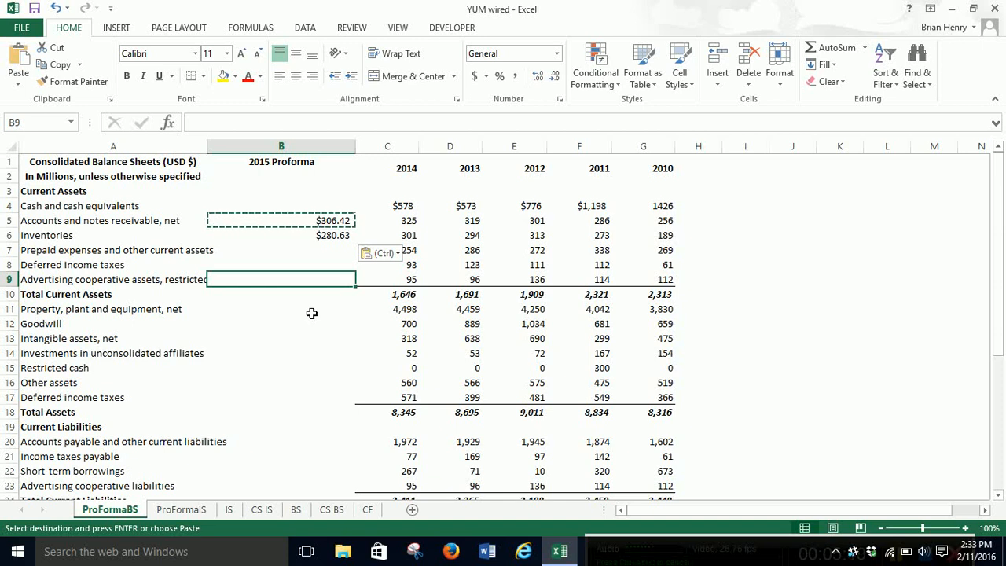
key(Down)
key(Down)
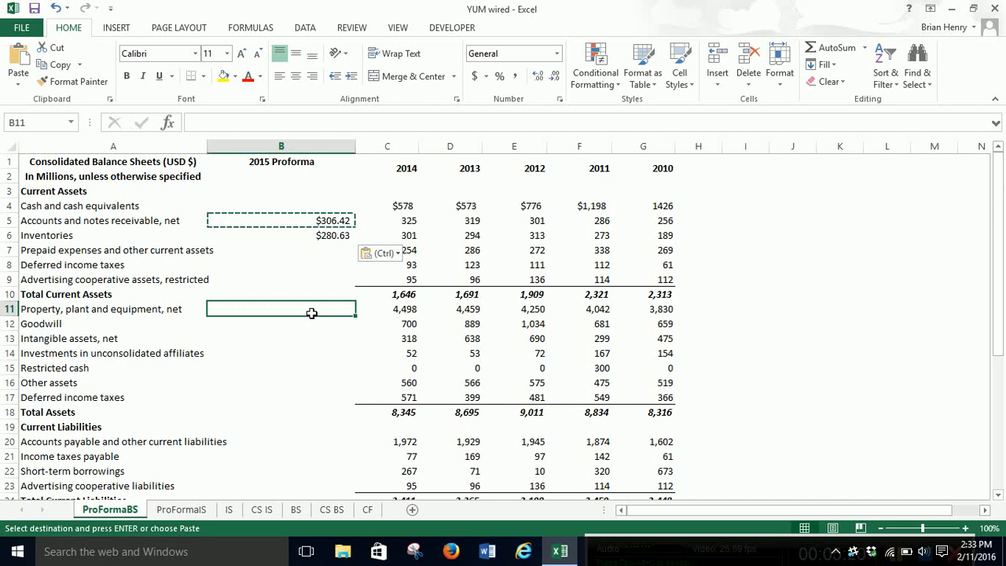
key(Down)
key(Down)
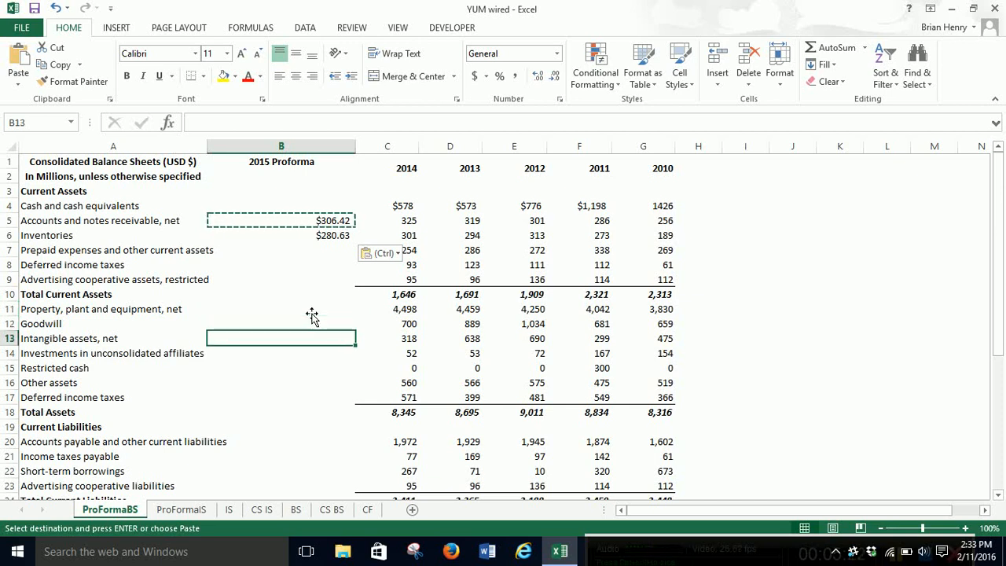
key(Down)
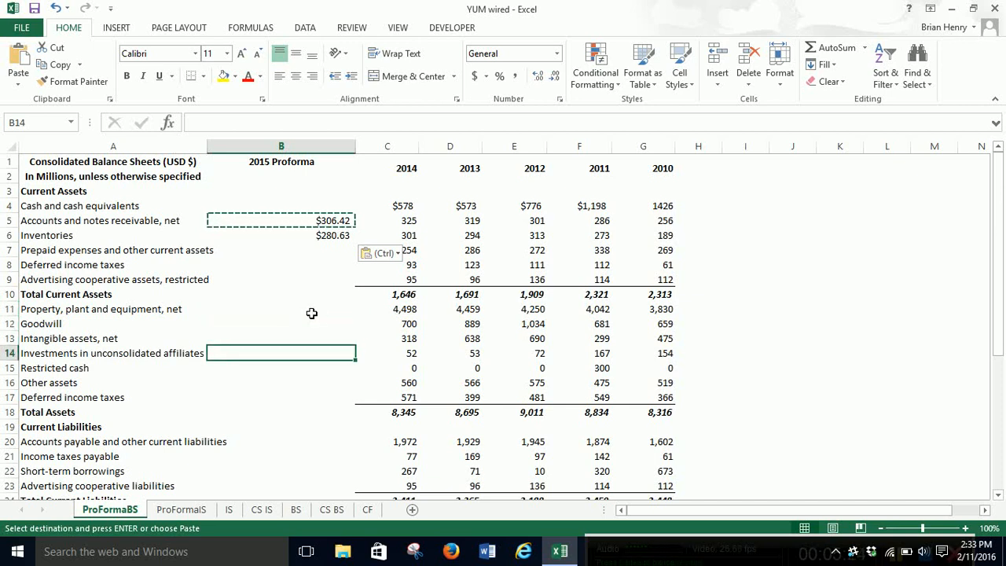
key(Down)
key(Down)
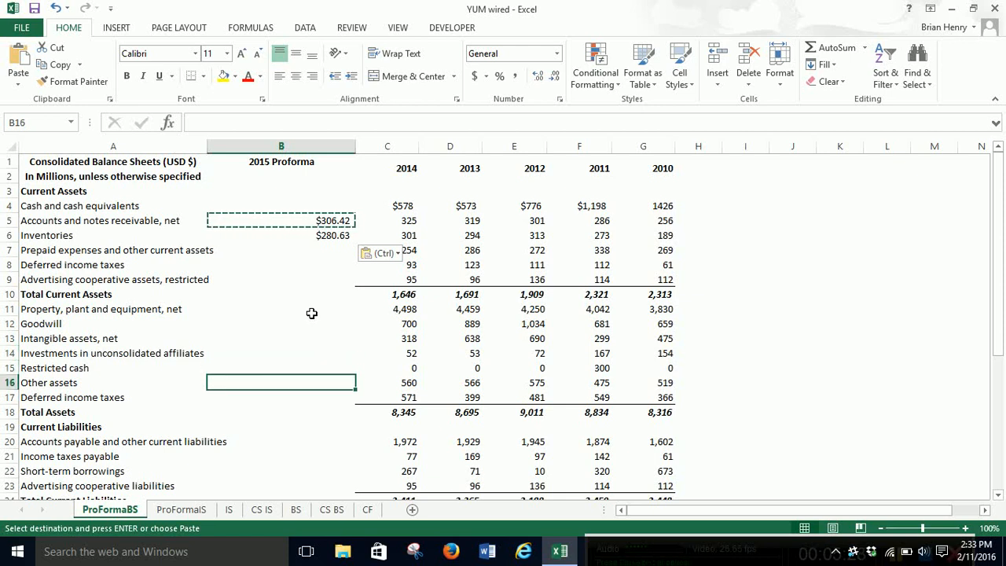
Examine the historical restricted cash amounts in row 15, particularly 2011, and the other assets and noncurrent deferred income taxes lines
key(Up)
key(Right)
key(Right)
key(Right)
key(Right)
key(Right)
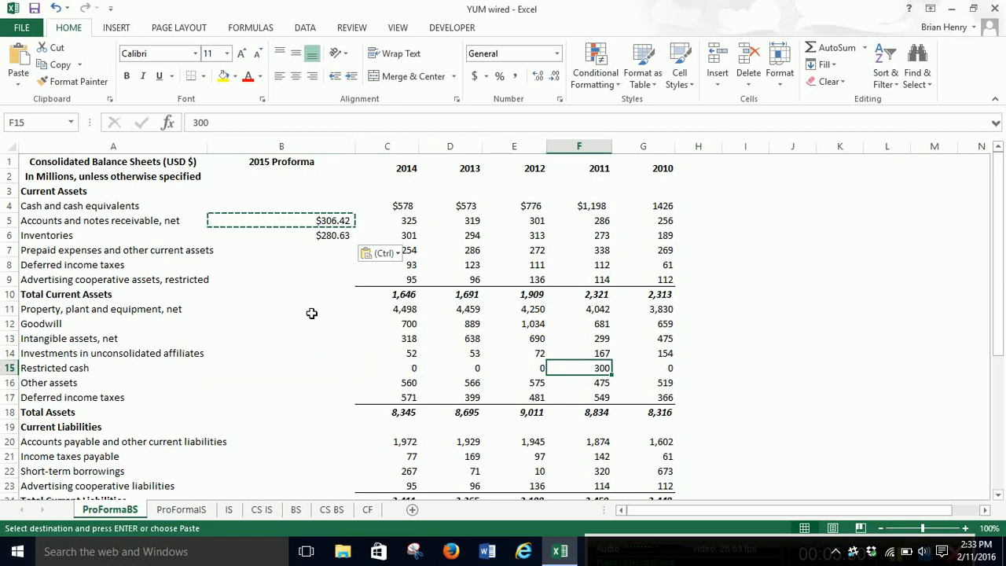
key(Left)
key(Left)
key(Left)
key(Left)
key(Left)
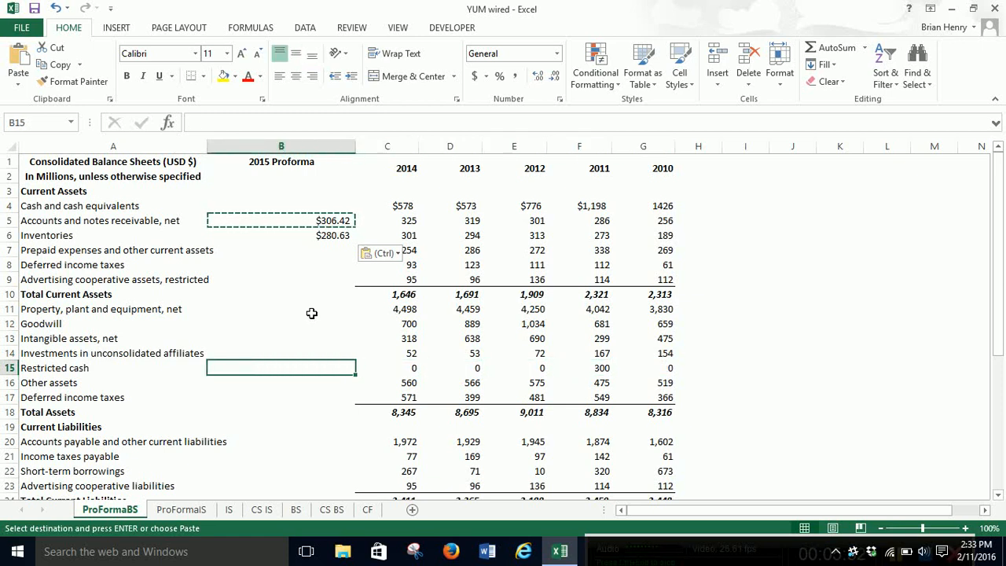
key(Down)
key(Down)
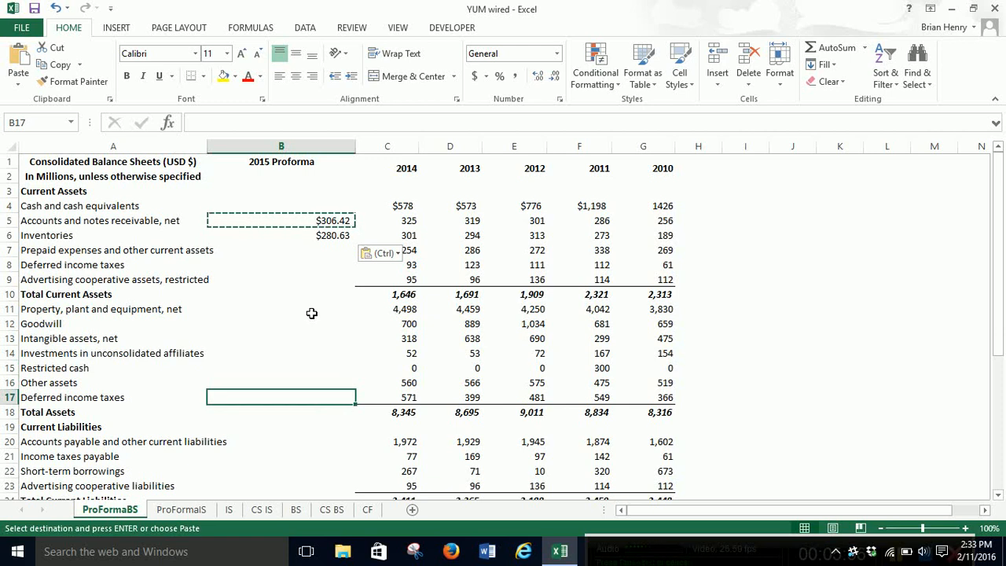
key(Up)
key(Down)
Copy the receivables projection formula from B5 to the 2015 accounts payable and other current liabilities cell, B20
scroll(341, 390, down, 3)
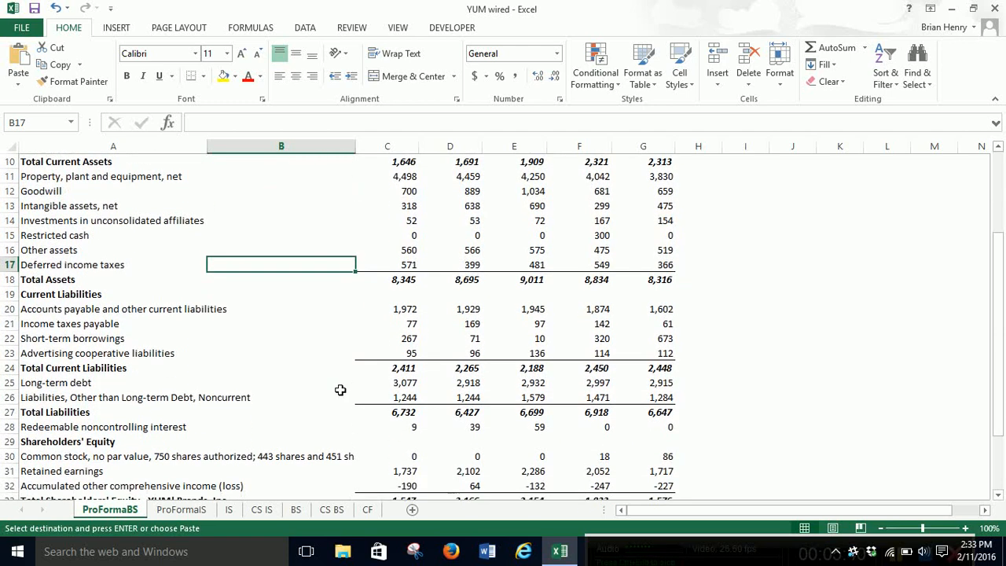
click(303, 311)
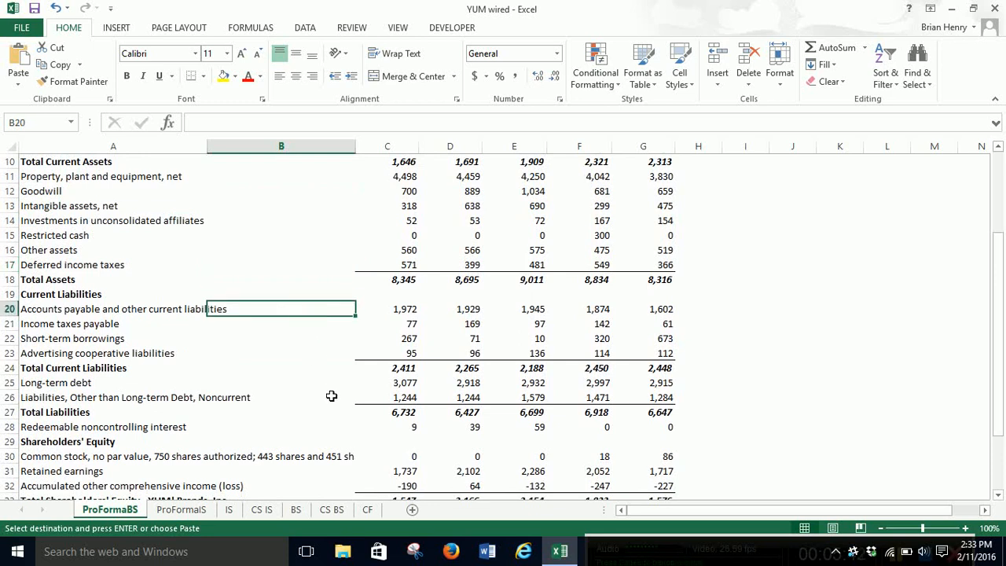
text(=AVERAGE(C20/ProFormaIS!C$6,D20/ProFormaIS!D$6,E20/ProFormaIS!E$6,F20/ProFormaIS!F$6,G20/ProFormaIS!G$6)*ProFormaIS!B$6)
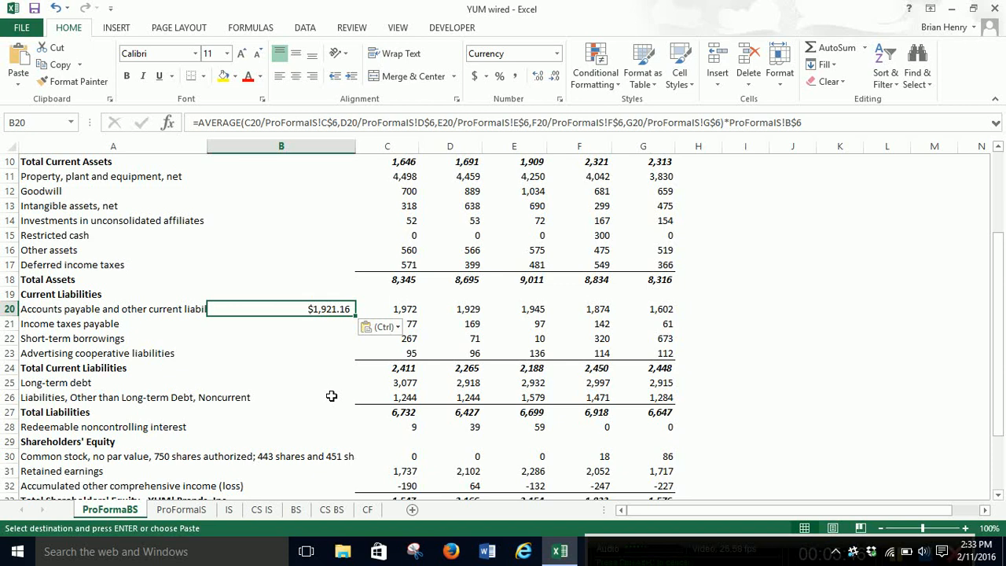
Review the remaining liability and equity lines from income taxes payable in row 21 to noncontrolling interests in row 34
key(Down)
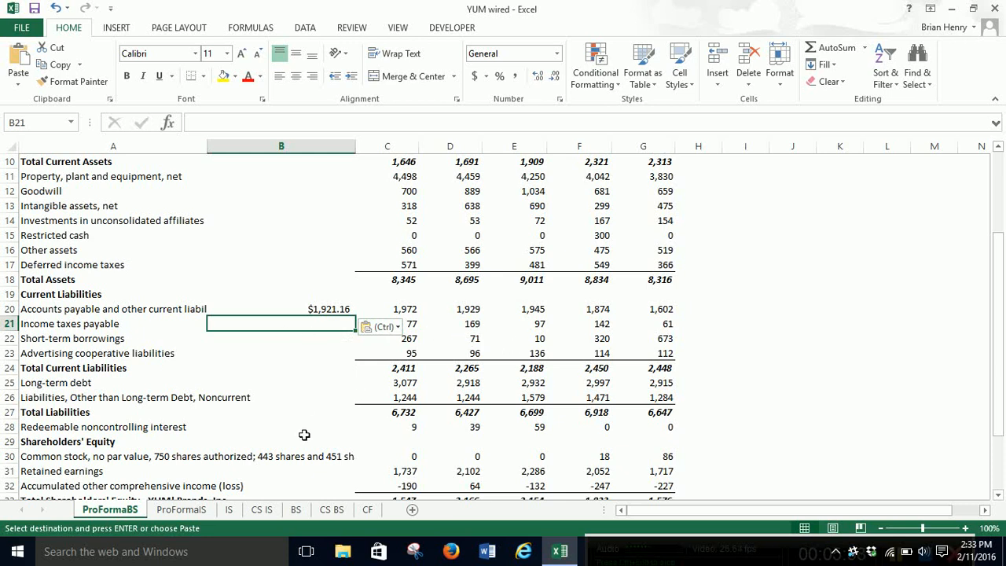
key(Down)
key(Down)
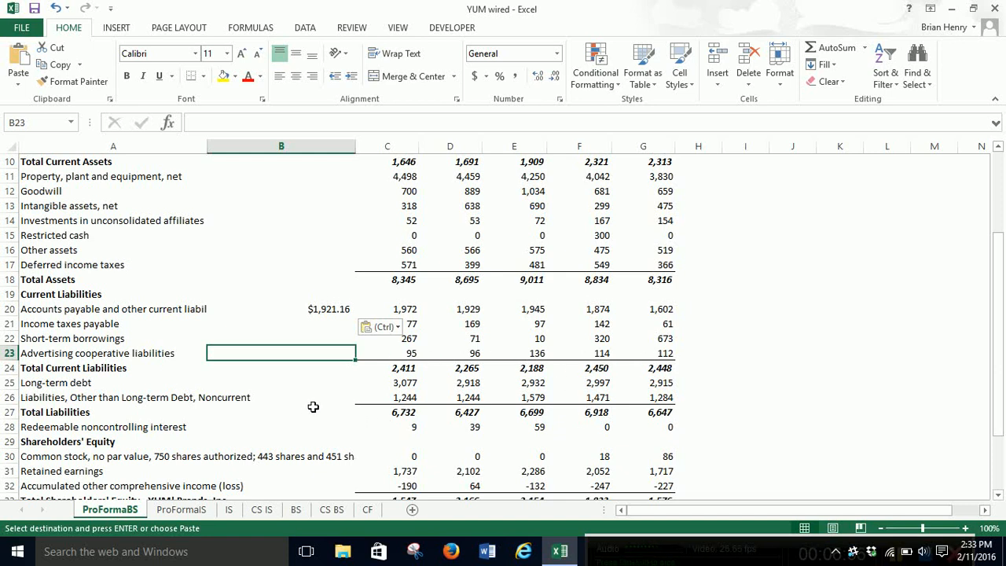
key(Down)
key(Down)
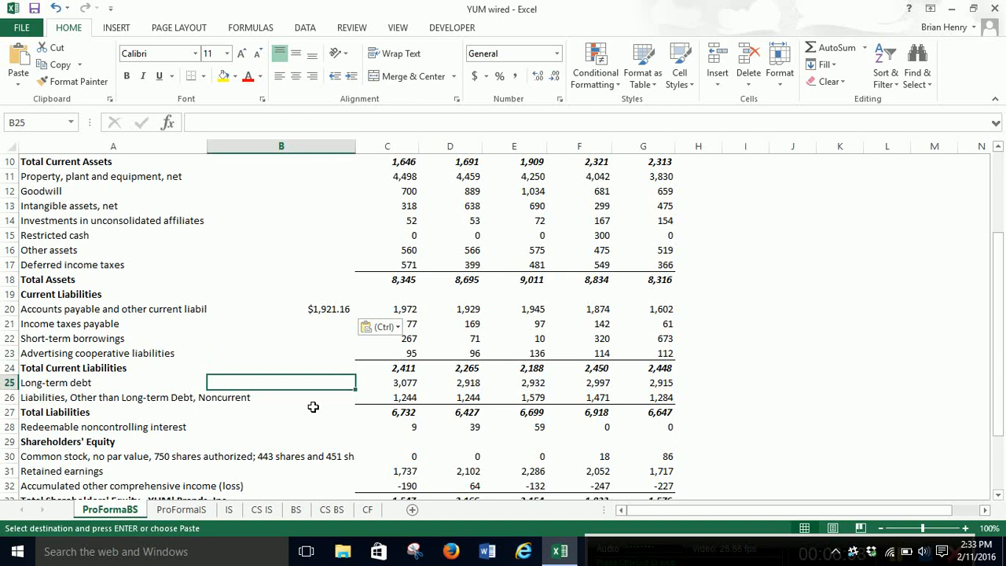
key(Down)
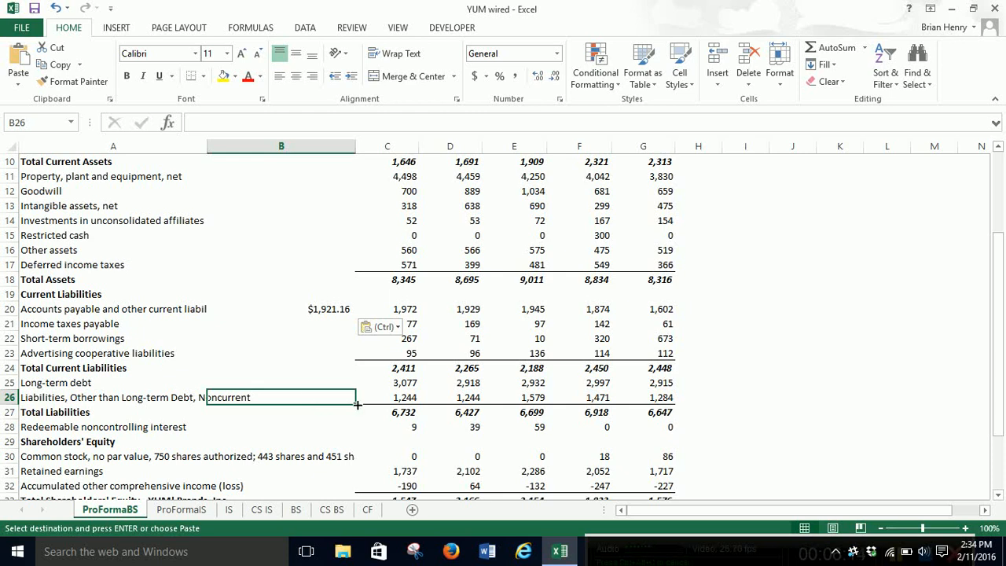
scroll(363, 404, down, 4)
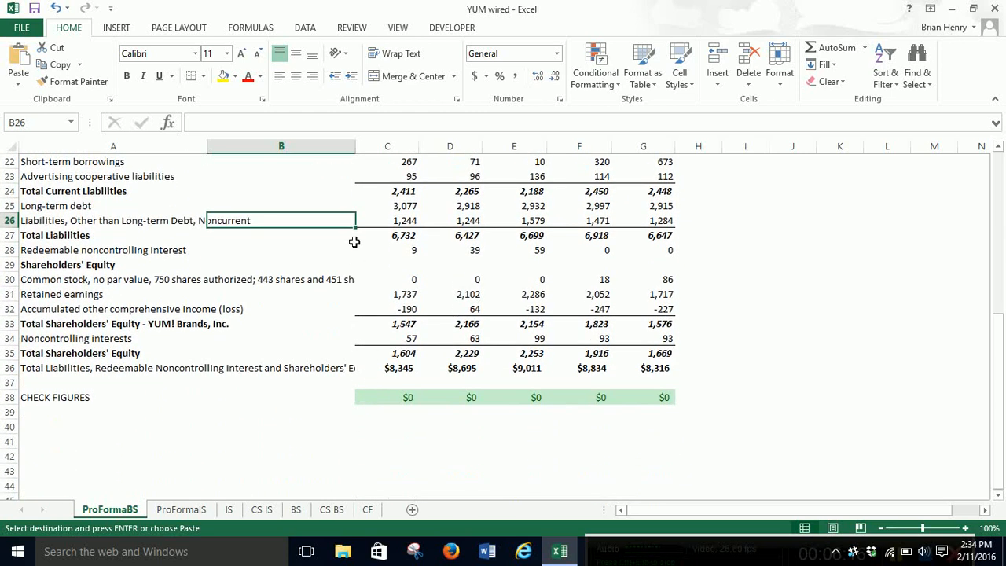
key(Down)
key(Down)
key(Down)
key(Down)
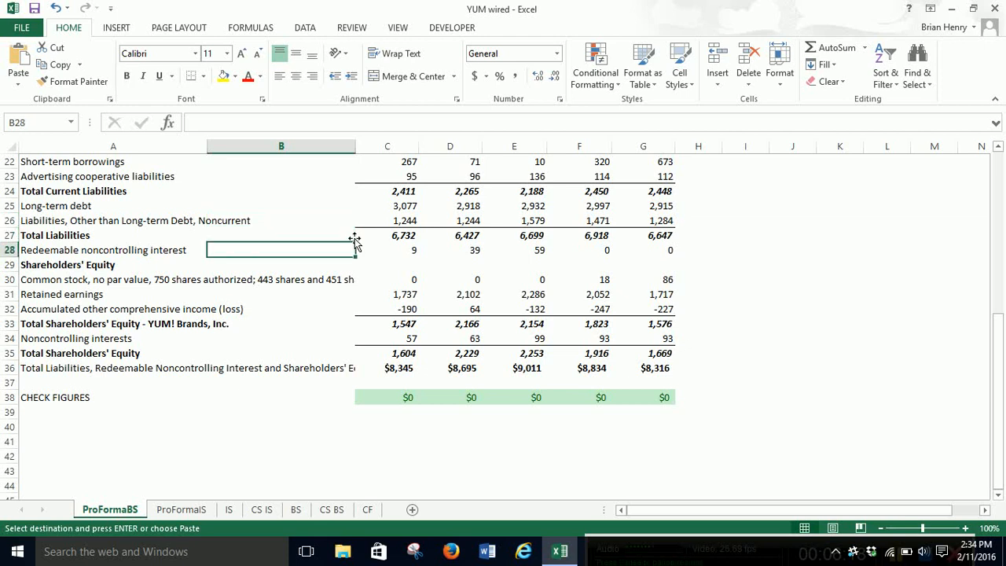
key(Down)
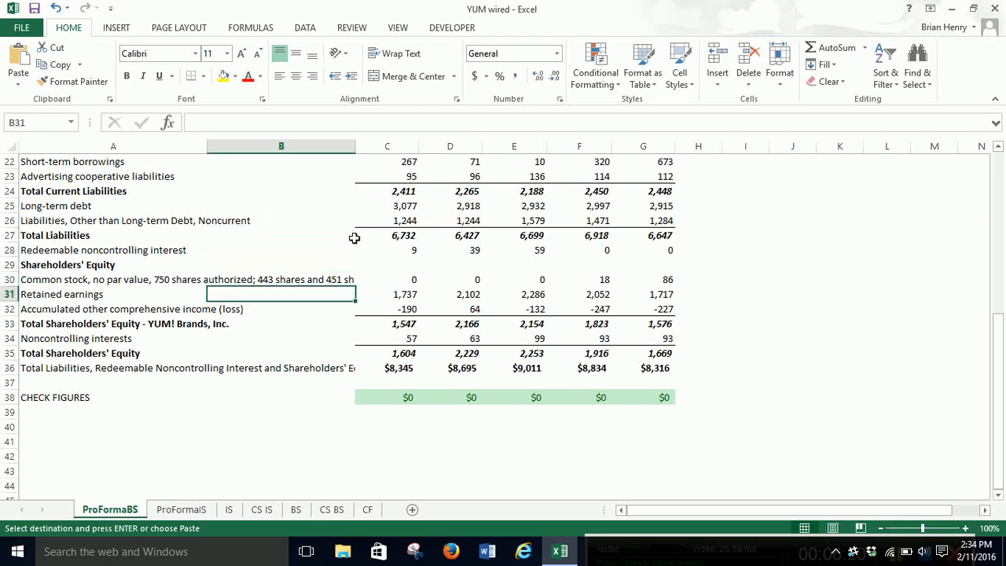
key(Down)
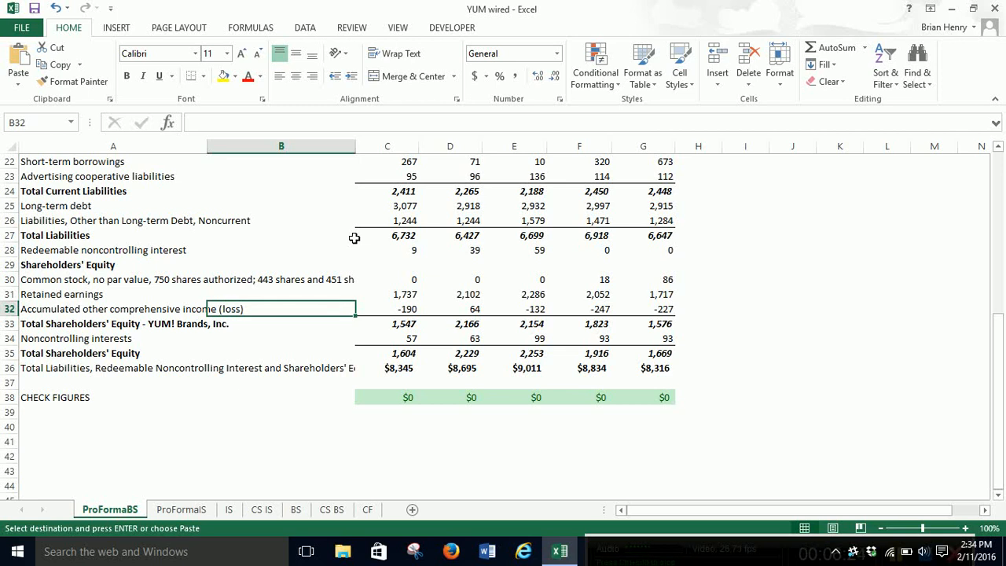
key(Down)
key(Down)
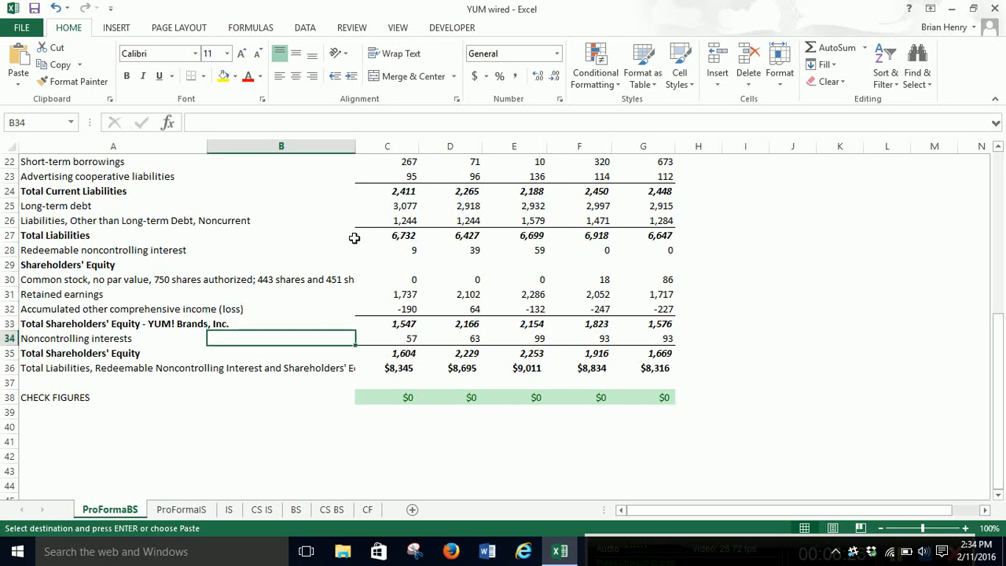
Return to the 2015 cash line in B4 and examine the 2010 to 2014 cash and cash equivalents percentages on the CS BS sheet
key(Up)
key(Up)
key(Up)
key(Up)
key(Up)
key(Up)
key(Up)
key(Up)
key(Up)
key(Up)
key(Up)
key(Up)
key(Up)
key(Up)
key(Up)
key(Up)
key(Up)
key(Up)
key(Up)
key(Up)
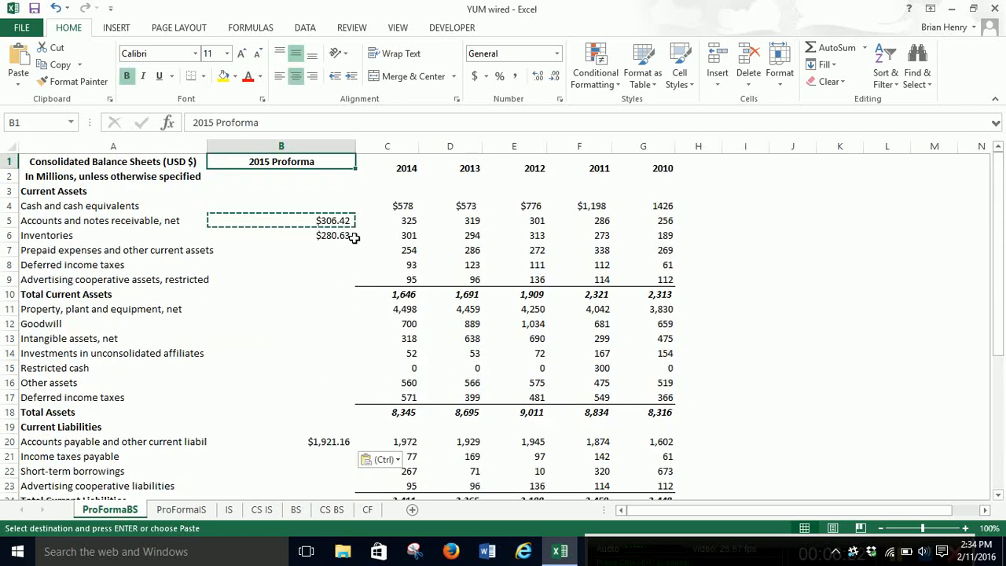
key(Down)
key(Down)
key(Down)
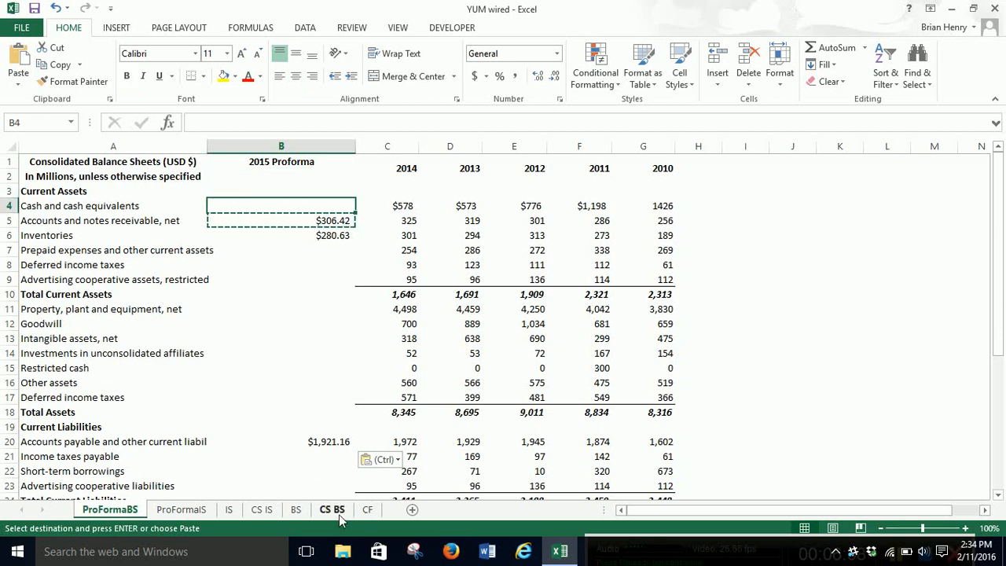
click(339, 514)
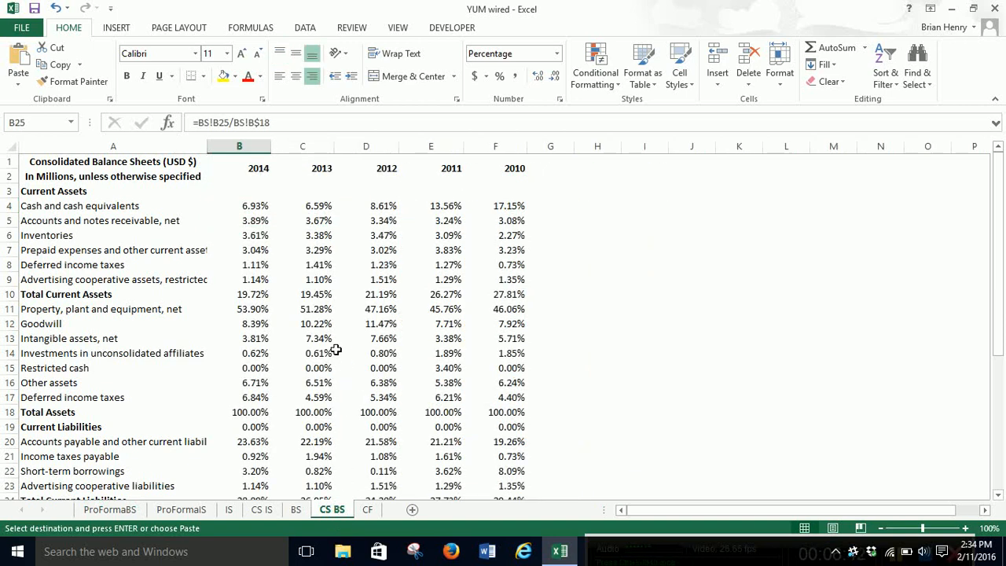
drag(248, 205, 519, 208)
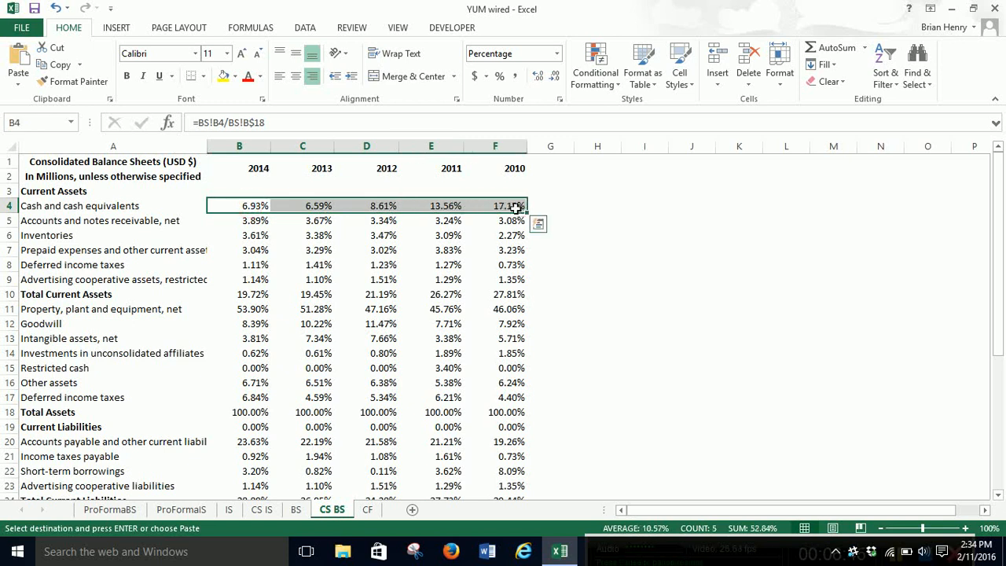
click(515, 206)
click(267, 207)
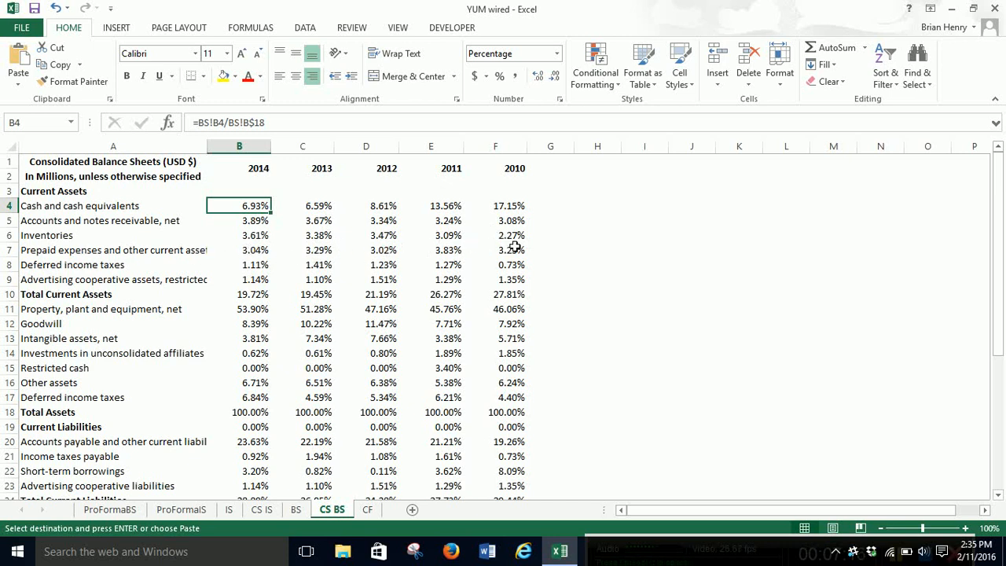
Copy the receivables projection formula to the 2015 prepaid expenses and other current assets cell, B7, on the ProFormaBS sheet
click(296, 509)
click(179, 511)
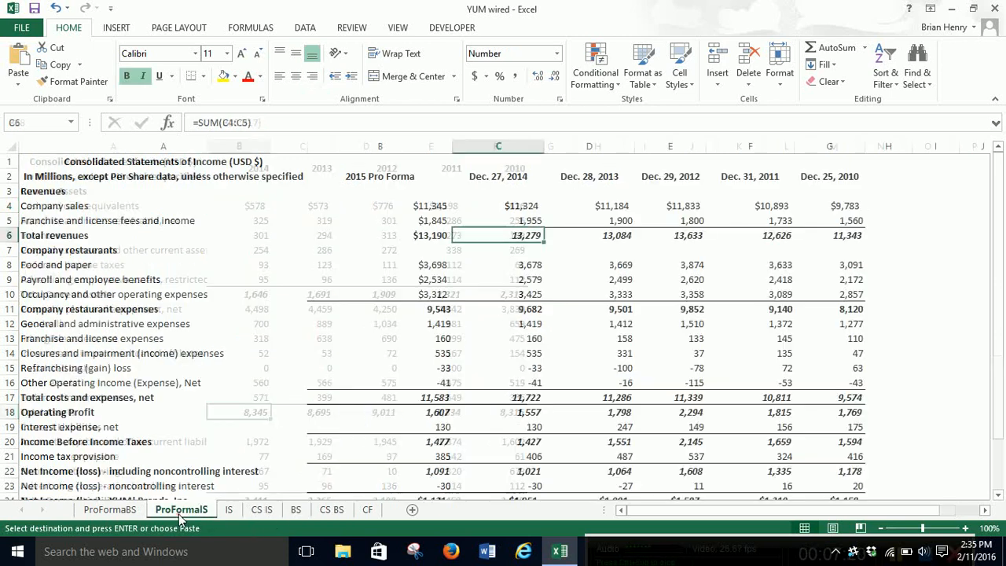
click(137, 513)
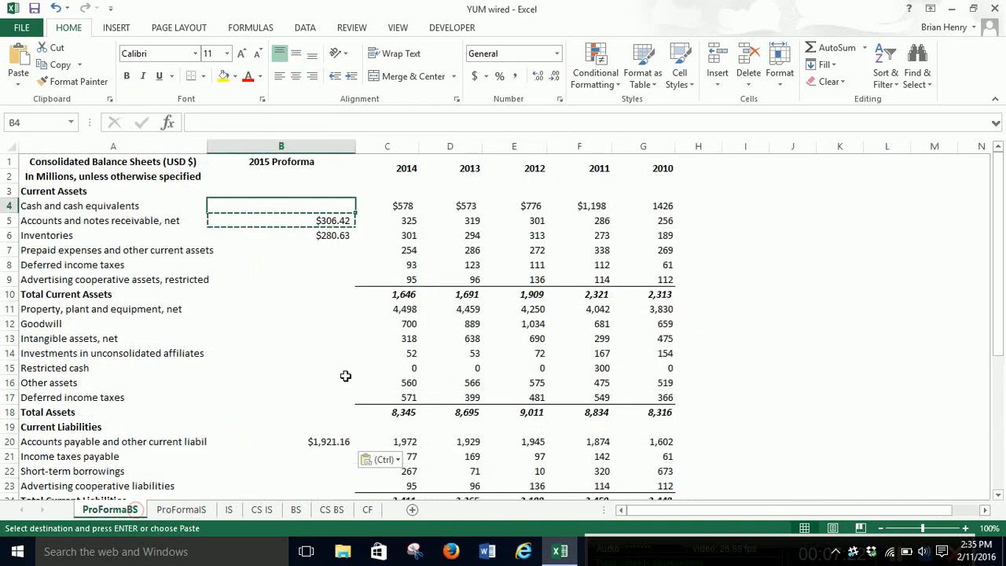
key(Down)
key(Down)
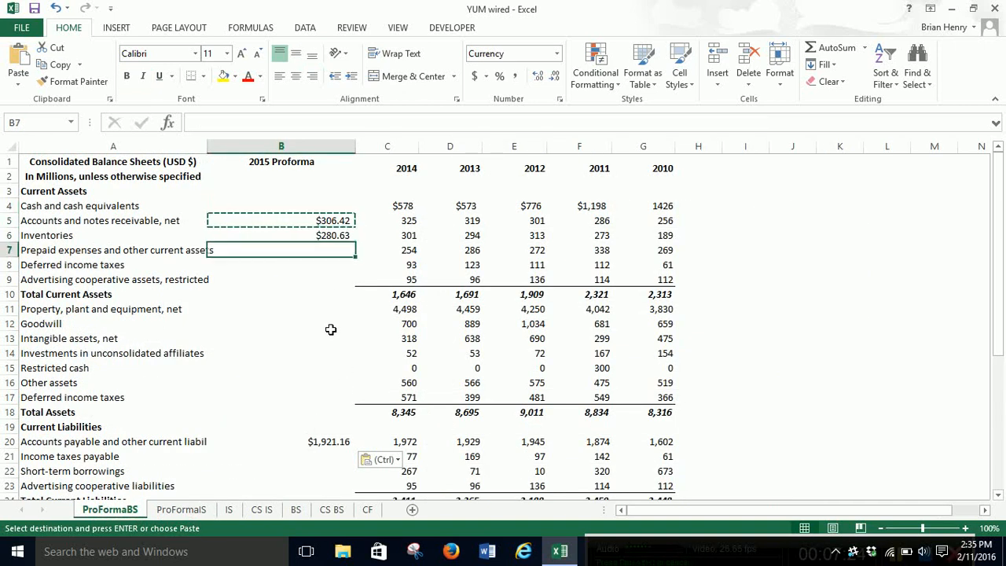
key(ctrl+v)
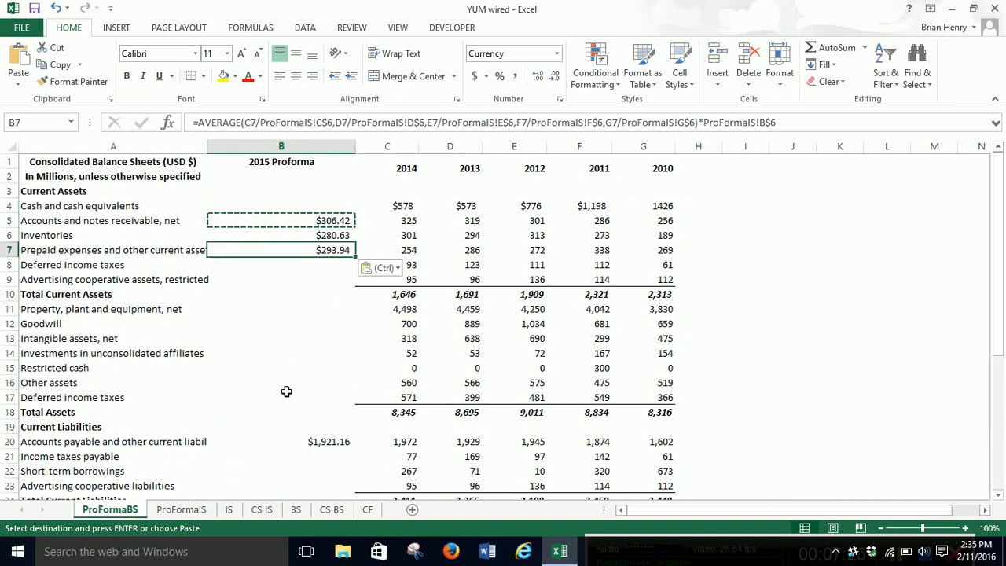
Compare the historical percentages of current deferred income taxes in row 8 and receivables in row 5 on the CS BS sheet
click(333, 509)
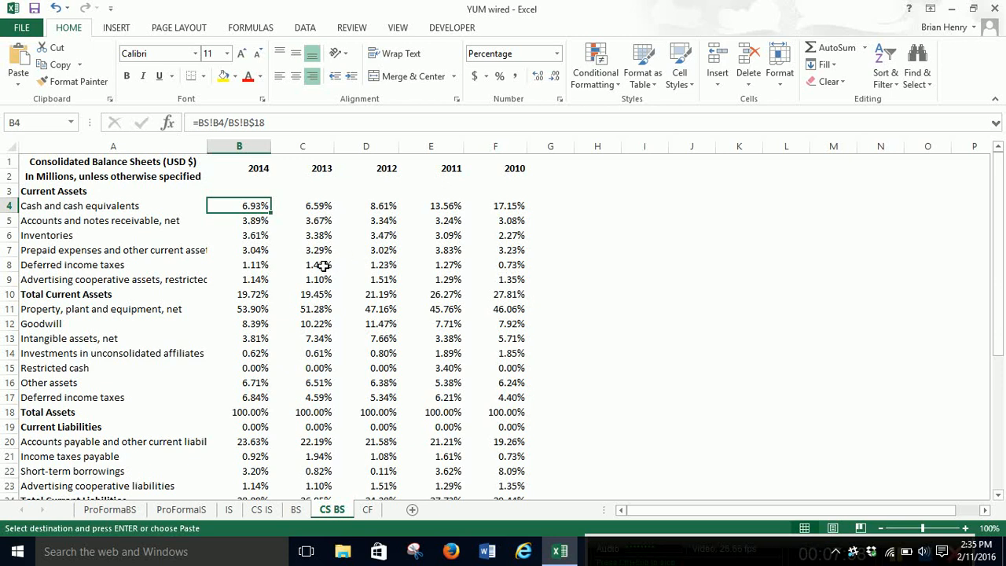
click(323, 266)
click(511, 265)
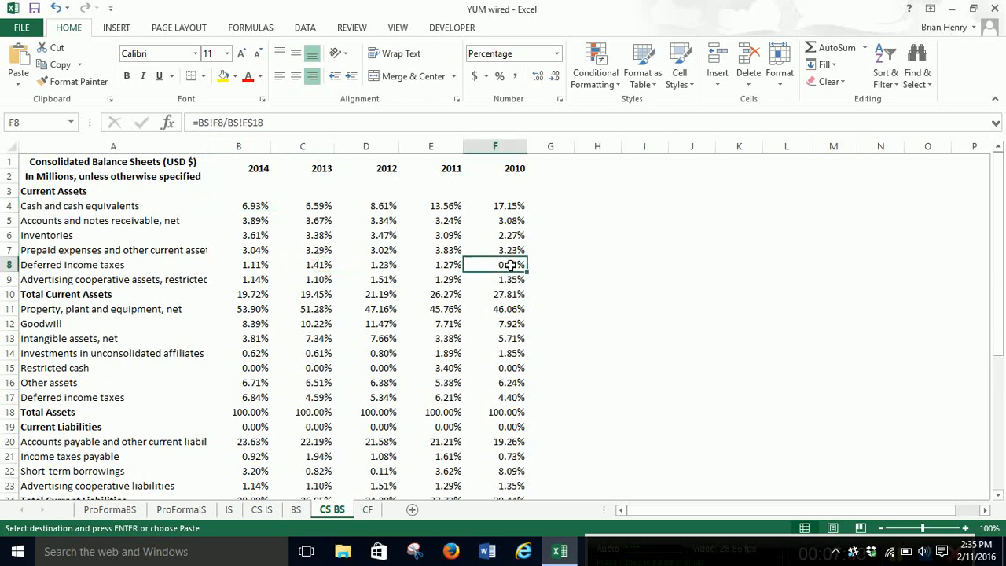
click(317, 266)
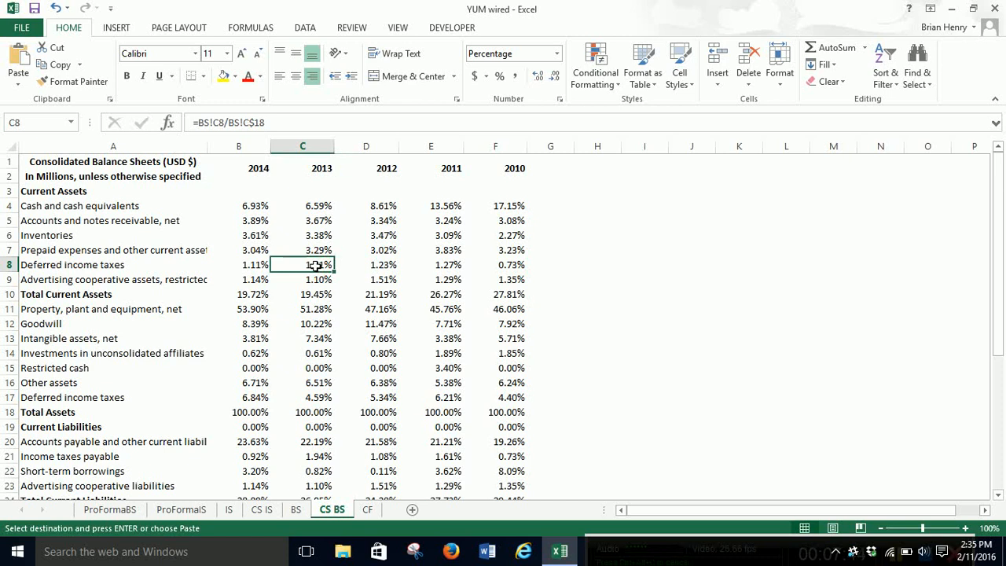
click(517, 221)
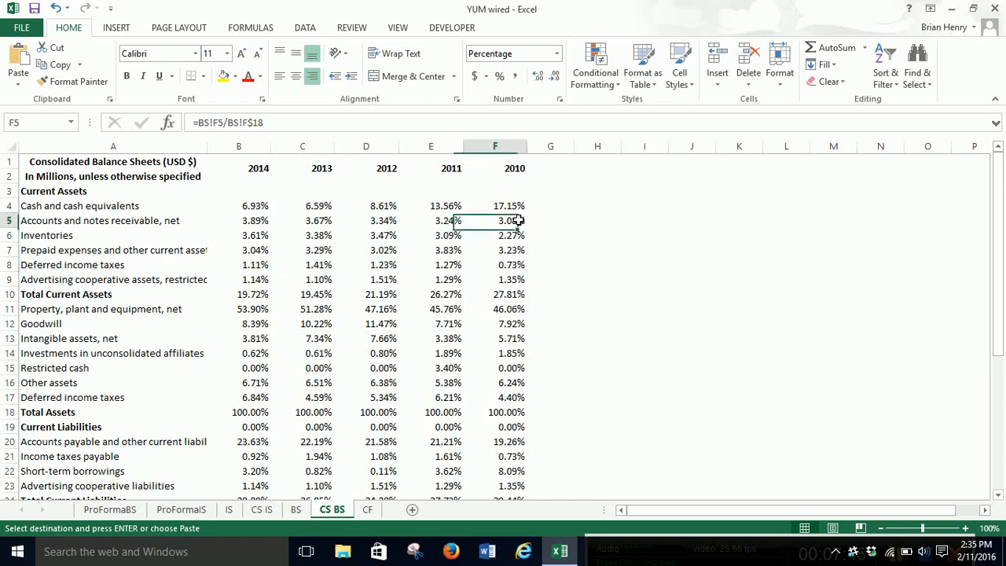
click(260, 223)
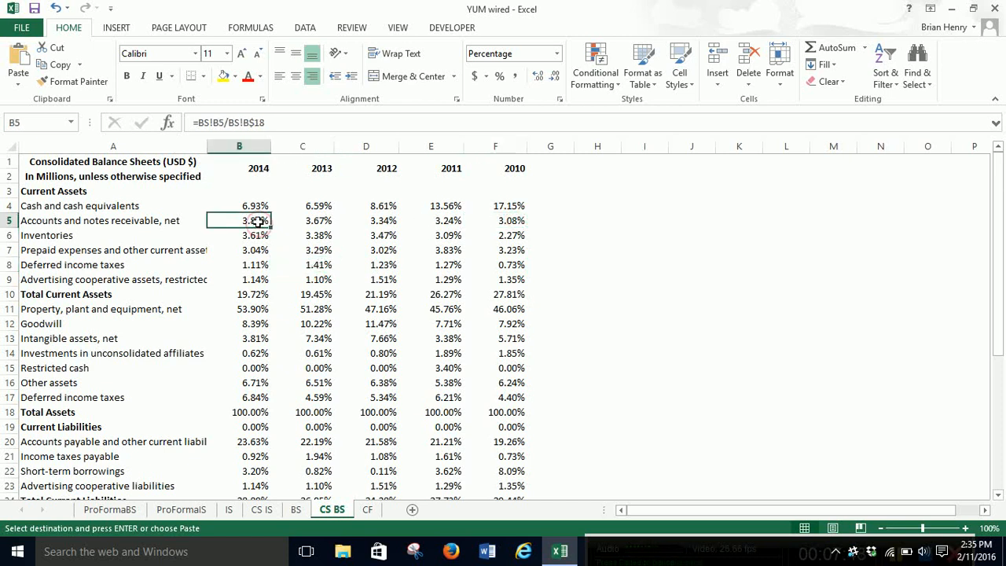
click(503, 220)
click(252, 221)
click(506, 265)
click(324, 264)
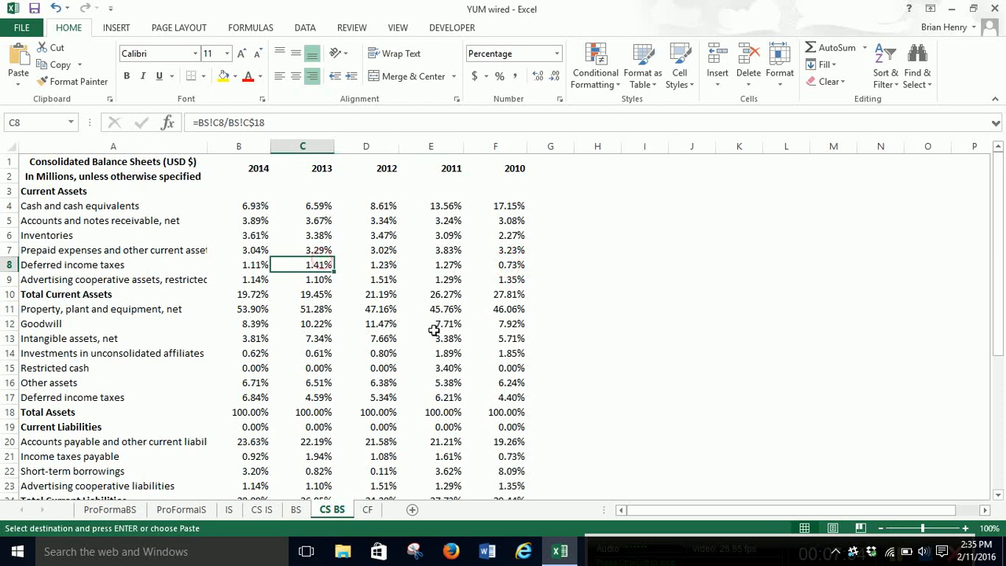
Examine the historical percentages of advertising cooperative assets in row 9 and other assets in row 16 on the CS BS sheet
click(246, 281)
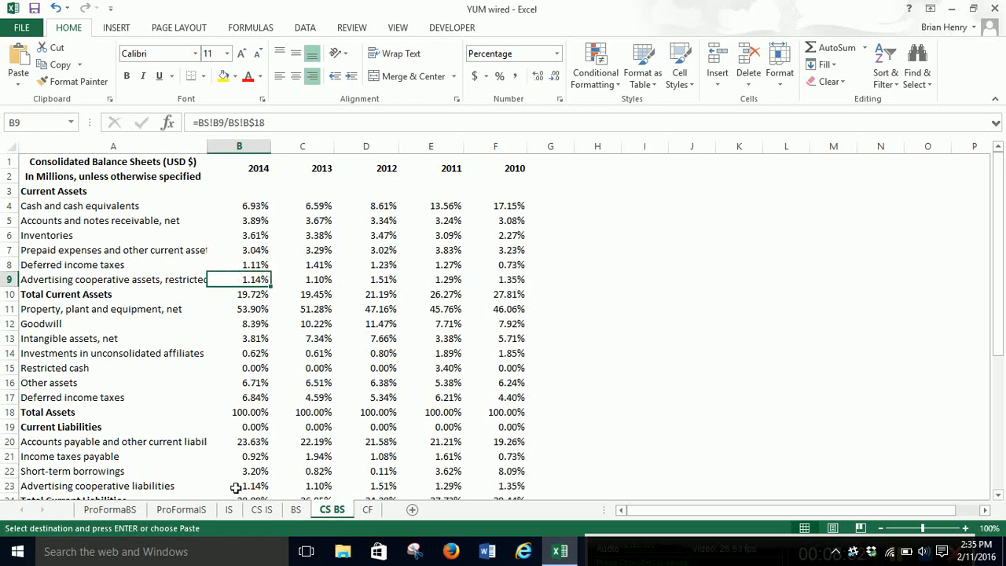
click(132, 516)
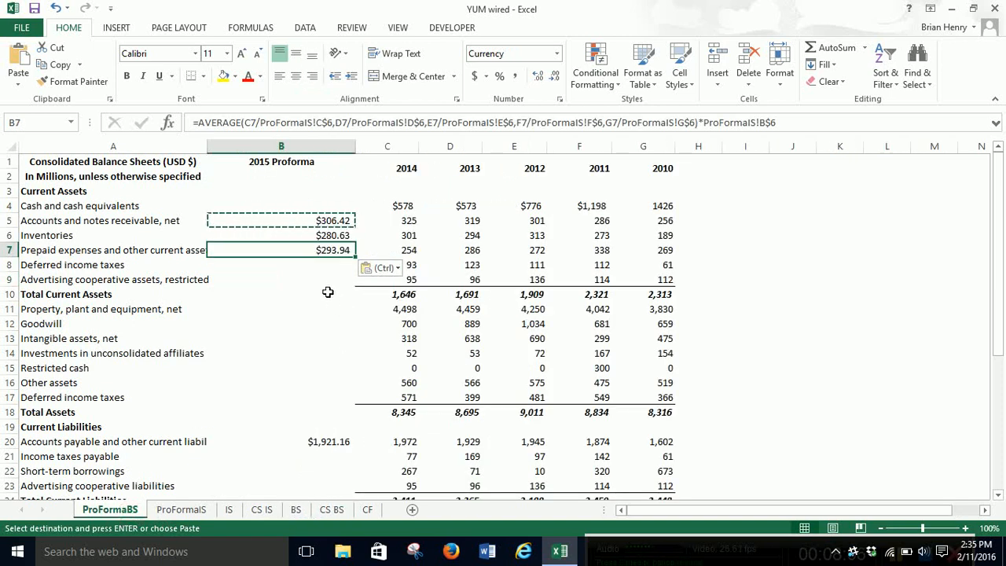
click(323, 278)
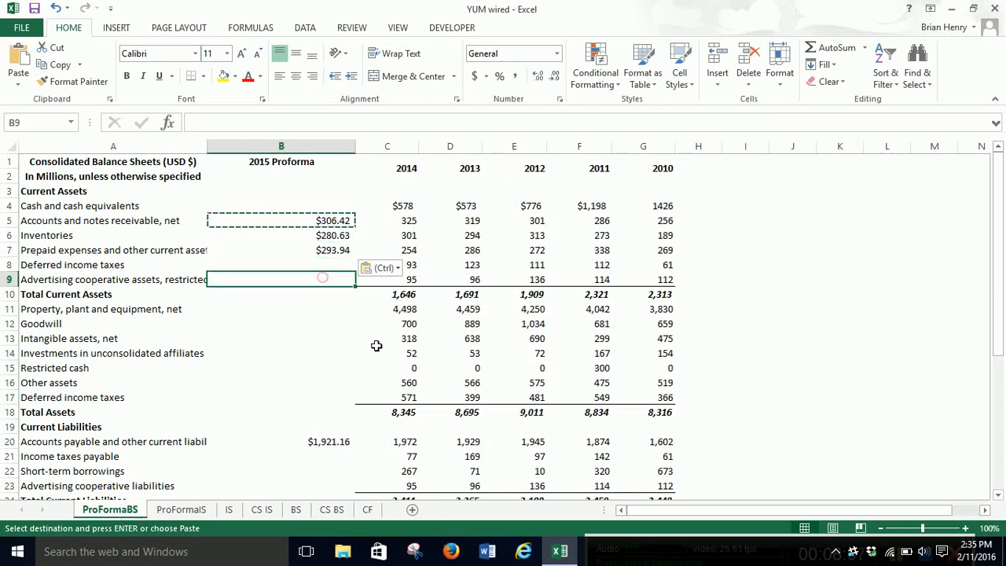
click(333, 510)
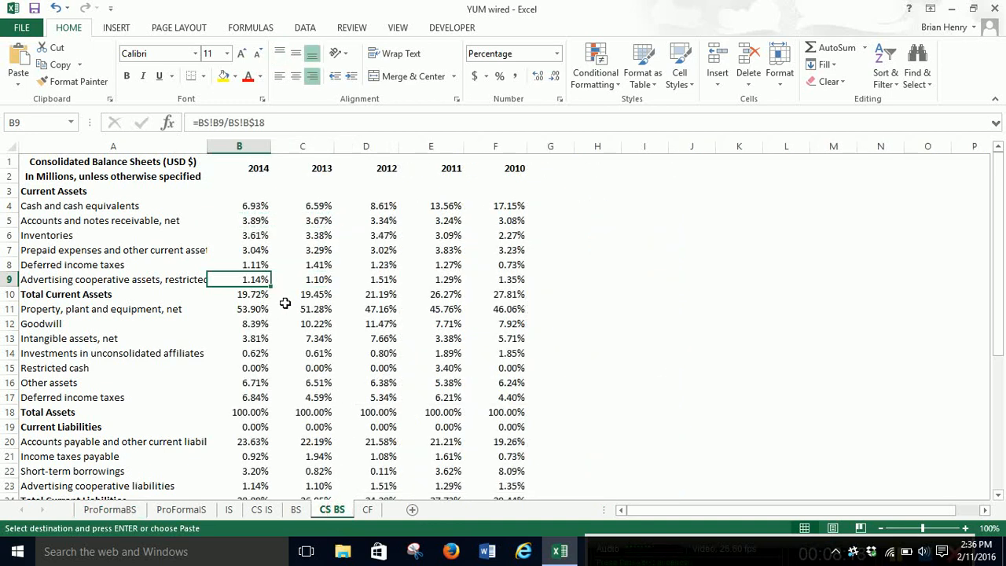
scroll(284, 303, down, 1)
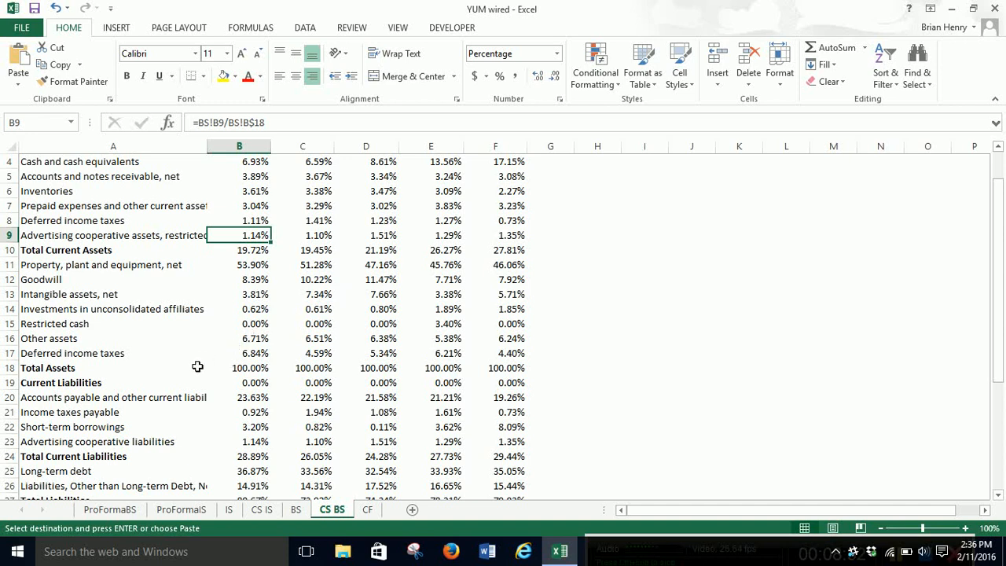
click(248, 336)
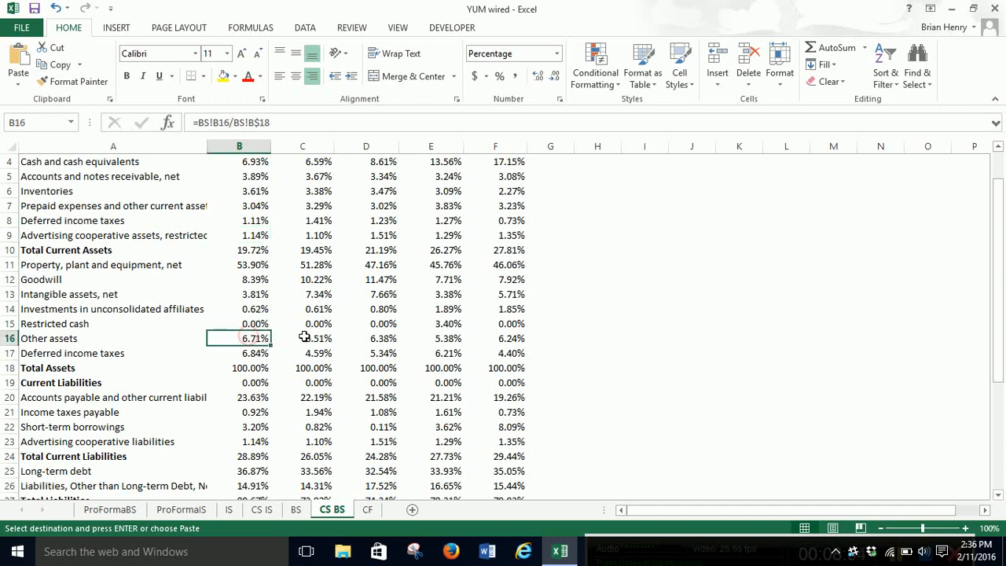
scroll(407, 343, down, 2)
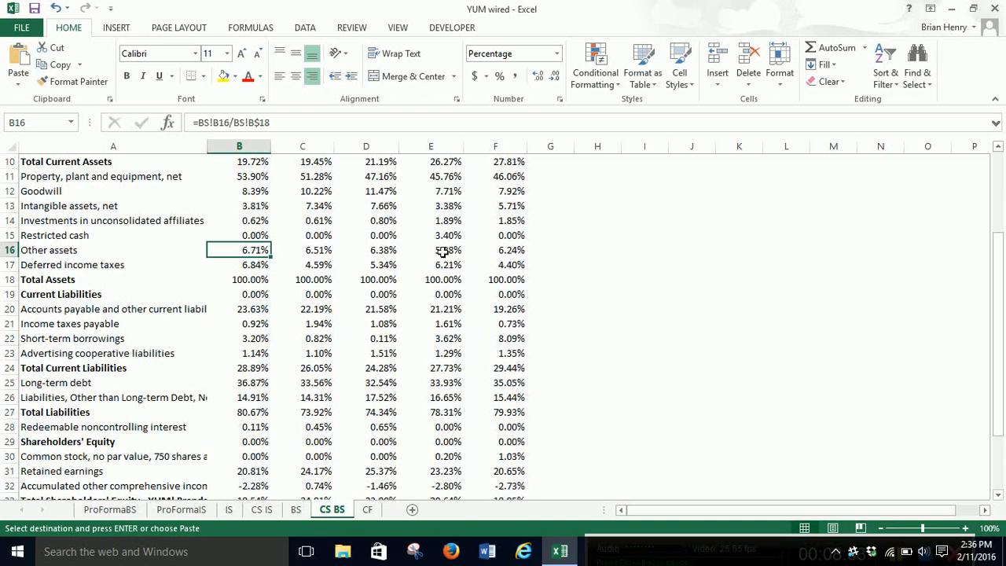
scroll(274, 316, down, 2)
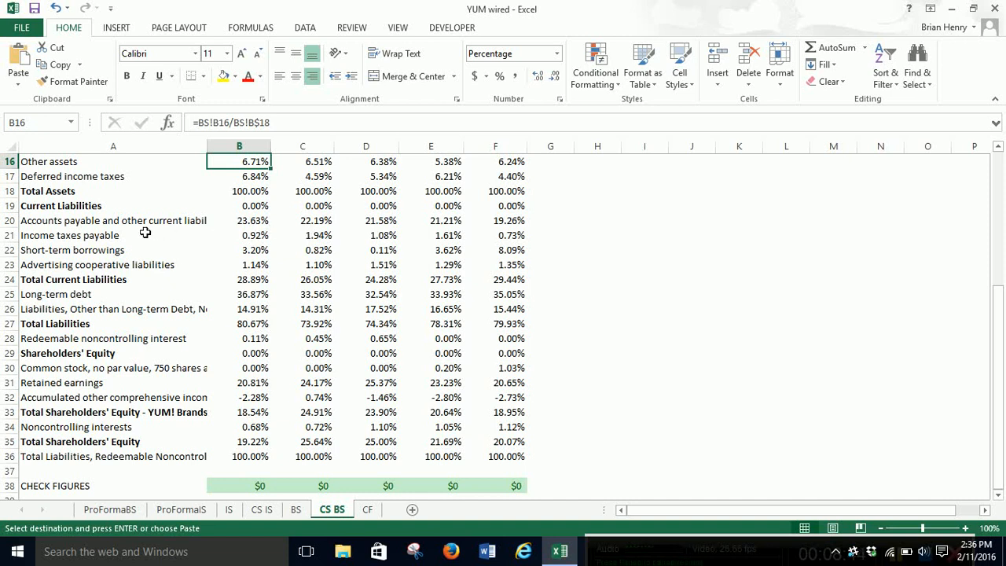
Copy the receivables projection formula to the 2015 advertising cooperative liabilities cell, B23, on the ProFormaBS sheet
click(250, 265)
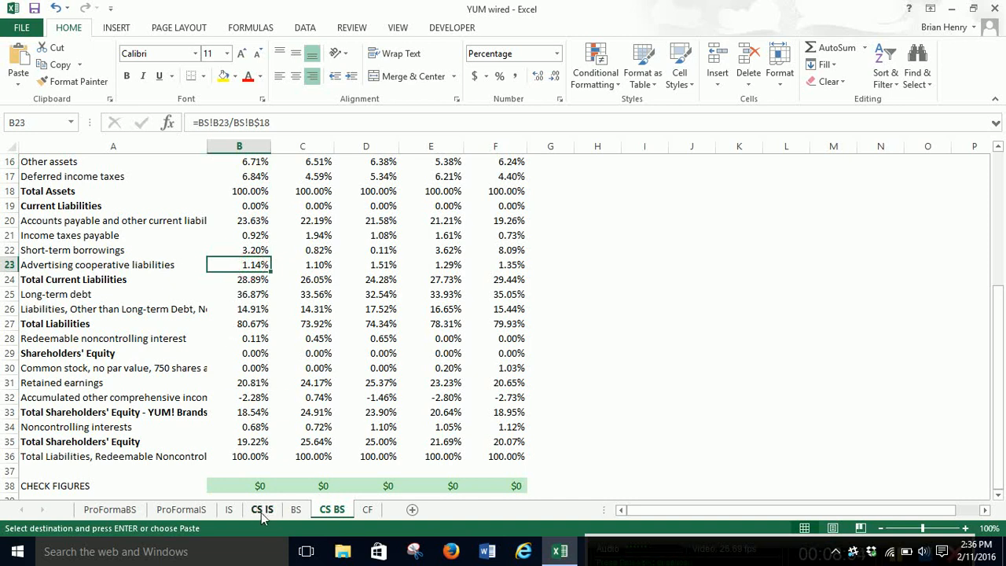
click(128, 513)
scroll(376, 383, down, 5)
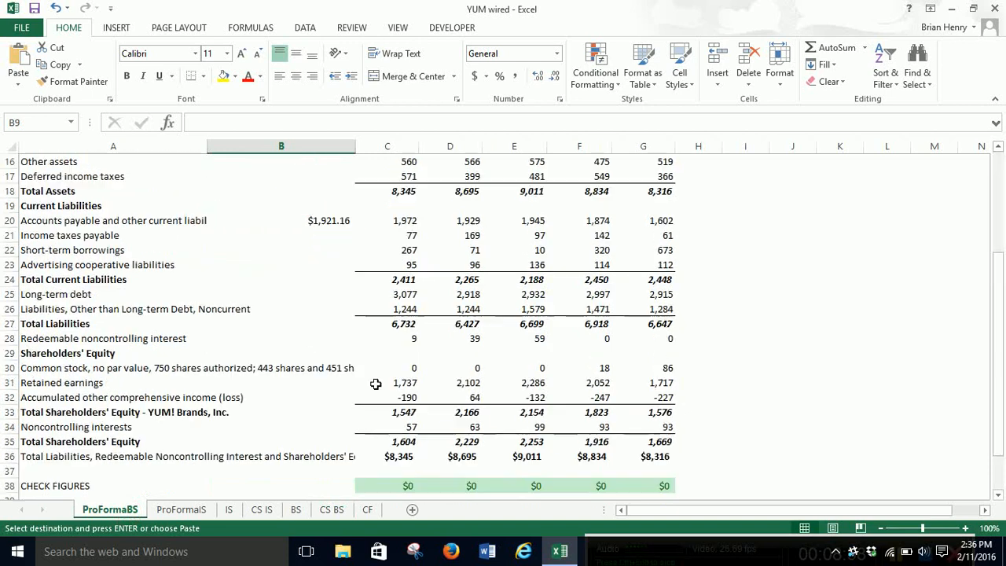
click(324, 266)
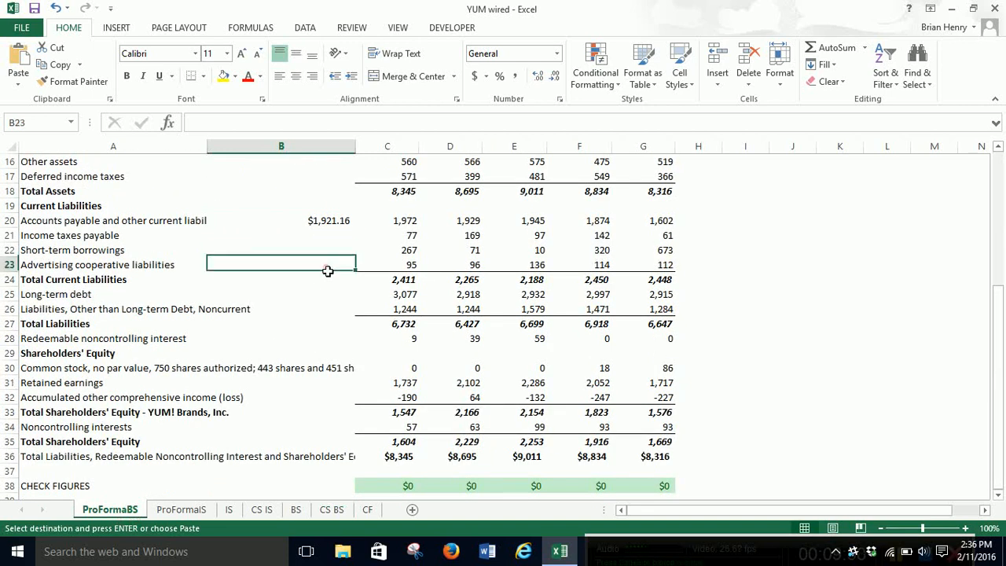
text($114.41)
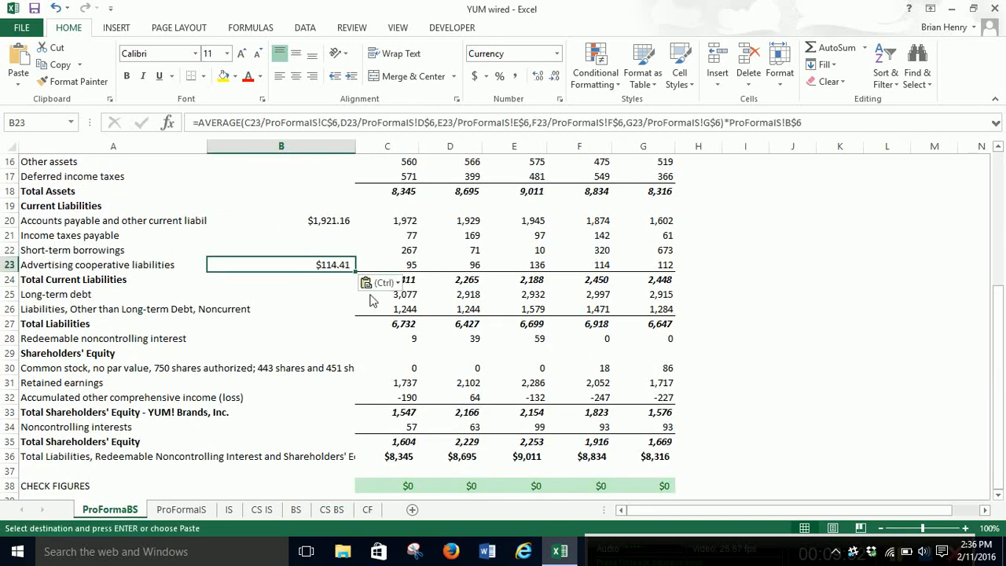
Hold 2015 cash and cash equivalents at the 2014 balance by entering =C4 in B4 on the ProFormaBS sheet
click(333, 510)
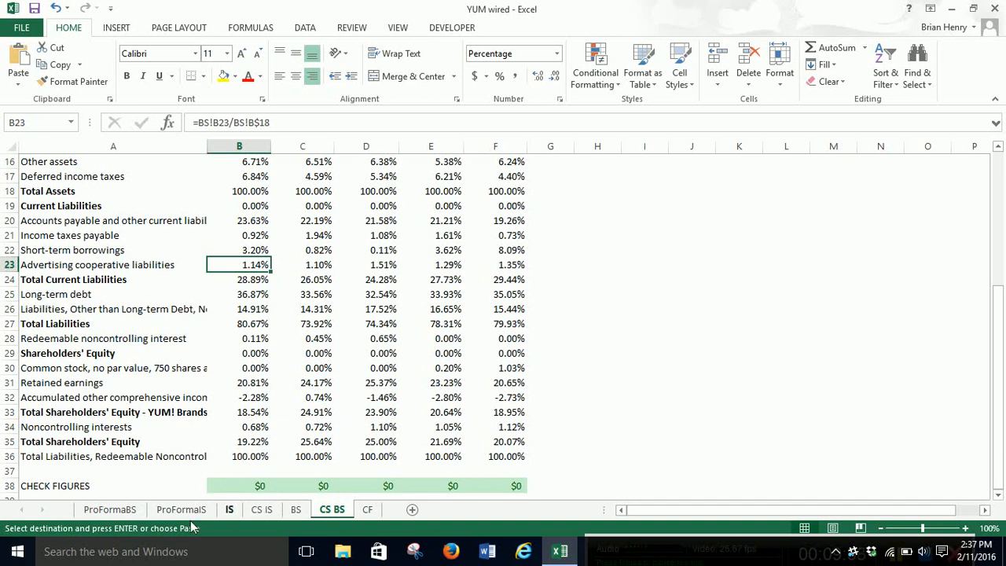
click(110, 510)
scroll(408, 336, up, 1)
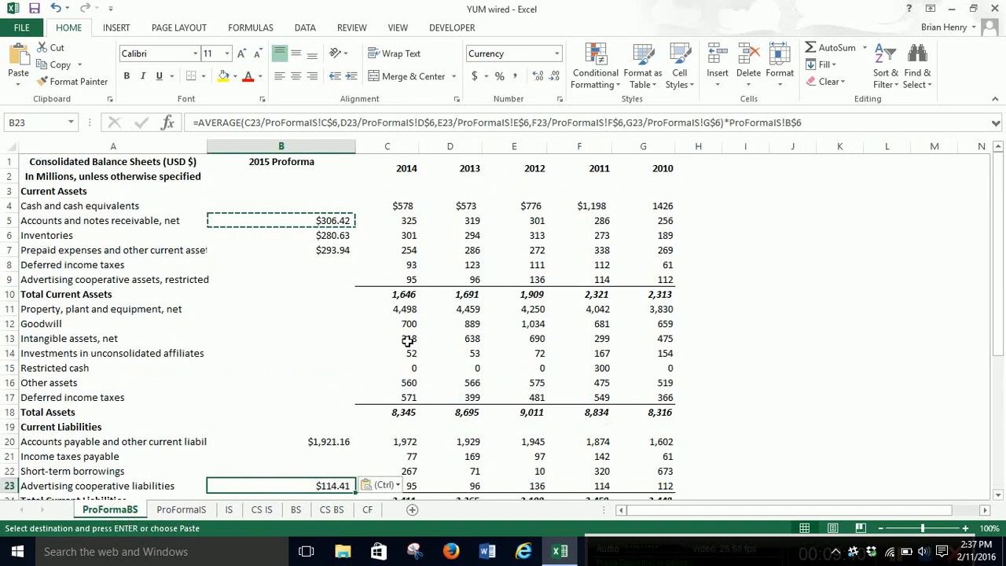
click(336, 270)
click(344, 203)
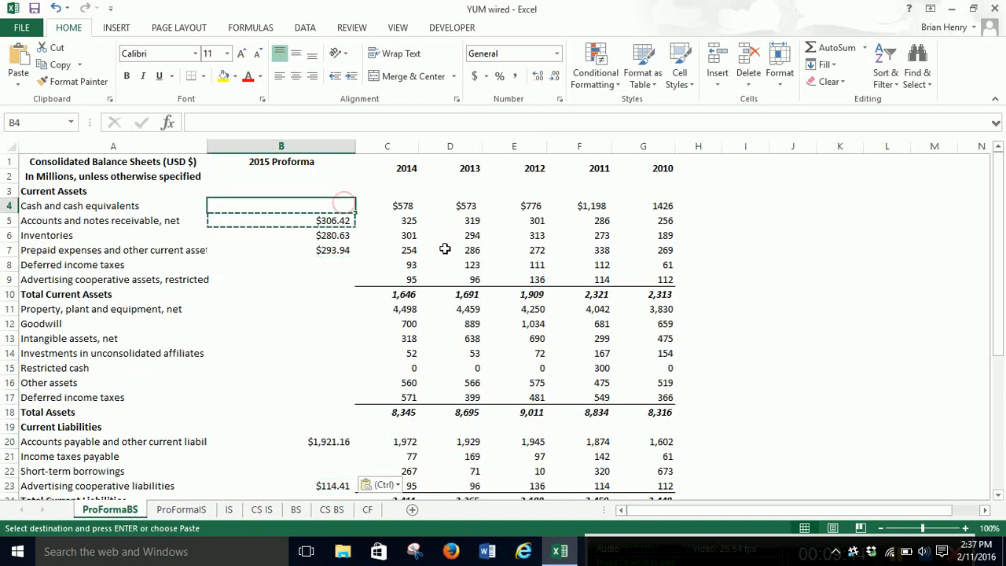
text(=)
key(Right)
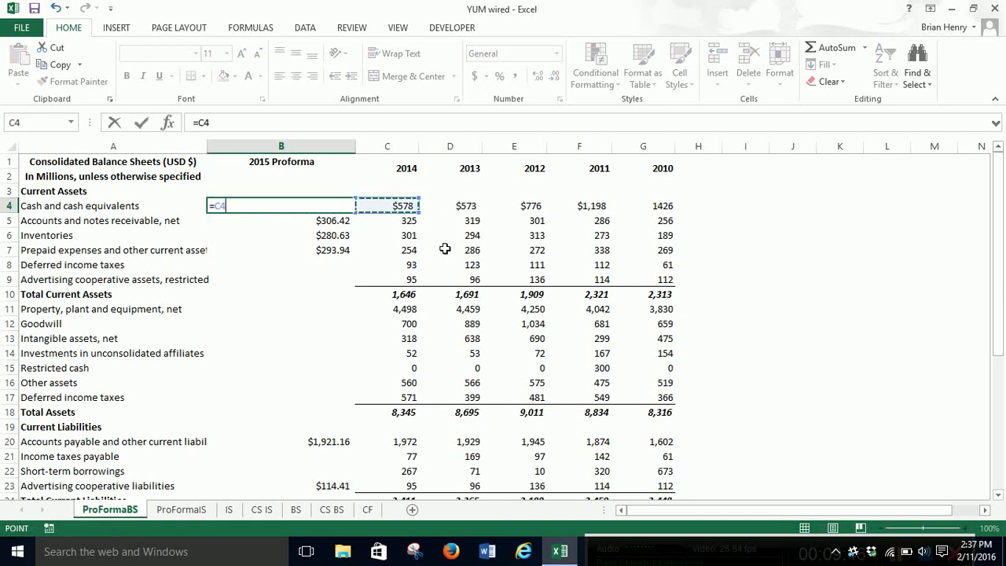
key(Return)
key(Up)
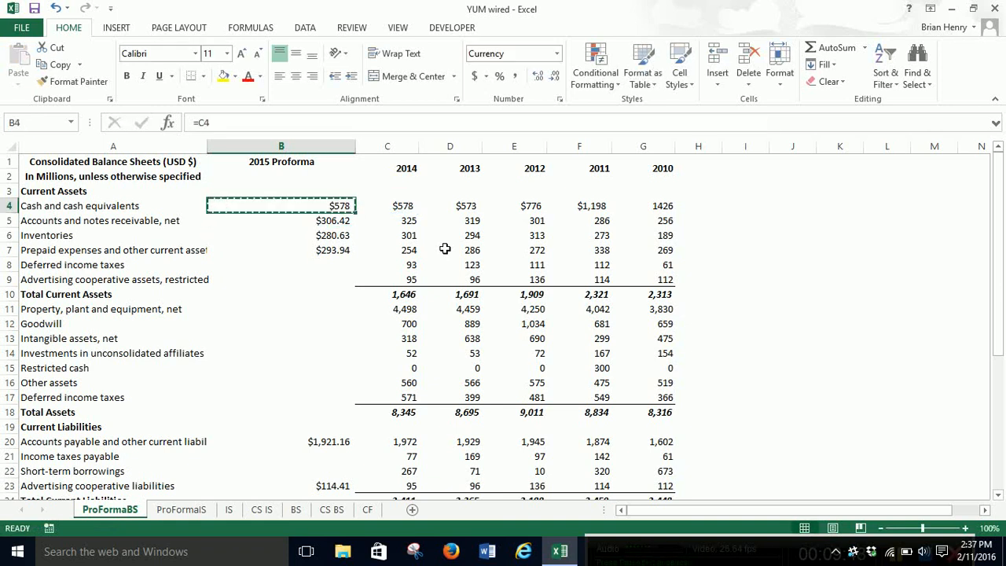
Copy the B4 formula to the 2015 current deferred income taxes and advertising cooperative assets cells, B8 and B9
key(ctrl+c)
key(Down)
key(Down)
key(Down)
key(Down)
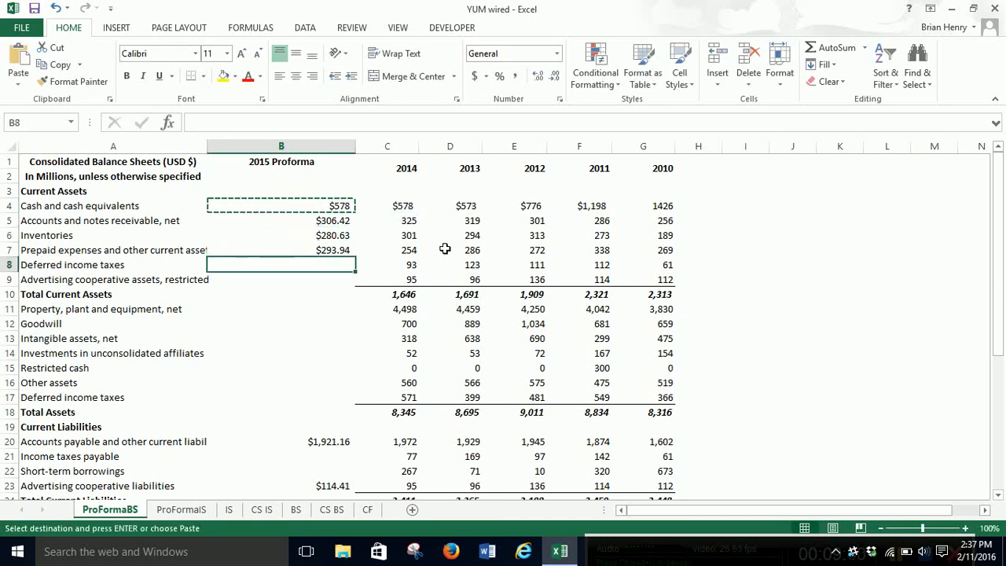
key(ctrl+v)
key(Down)
key(ctrl+v)
Copy the B4 formula to the 2015 property, plant and equipment, goodwill and intangible assets cells, B11 to B13
key(Down)
key(Down)
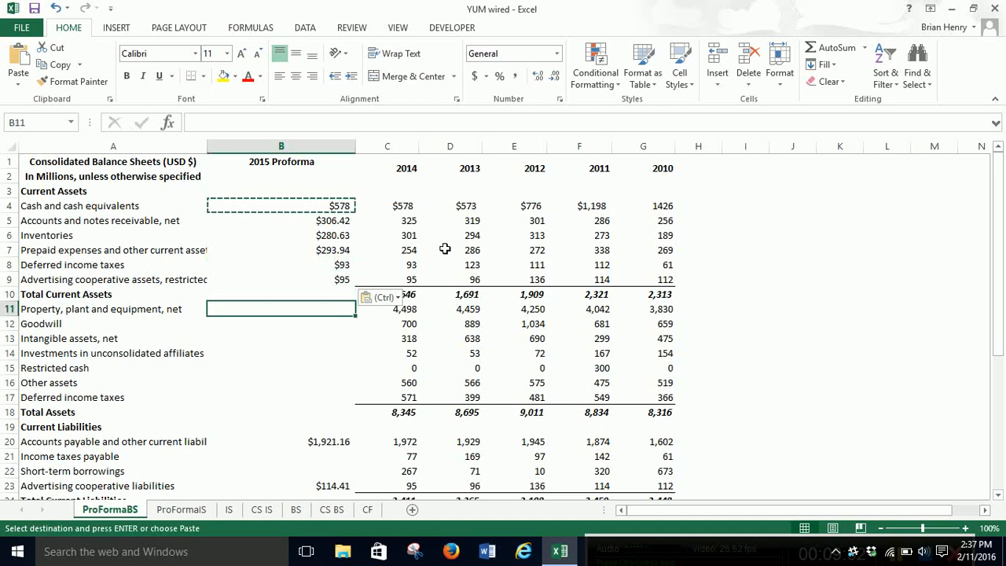
key(Down)
key(Up)
key(ctrl+v)
key(Down)
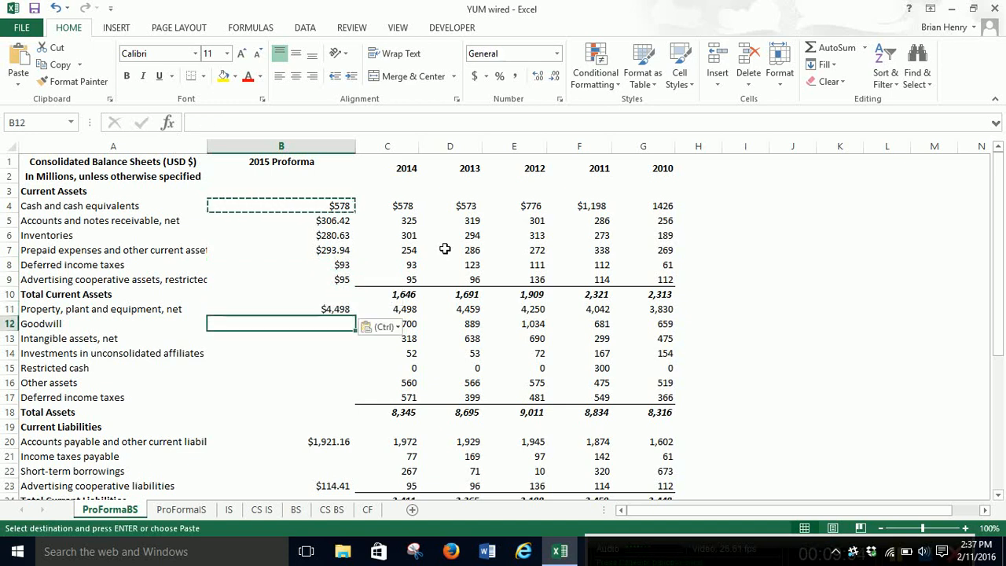
key(ctrl+v)
key(Down)
key(ctrl)
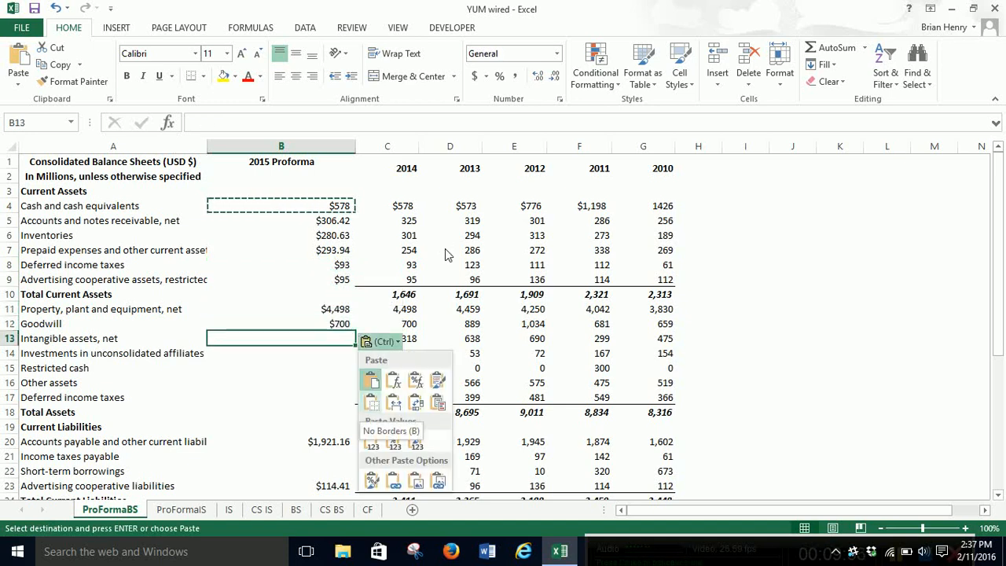
click(338, 337)
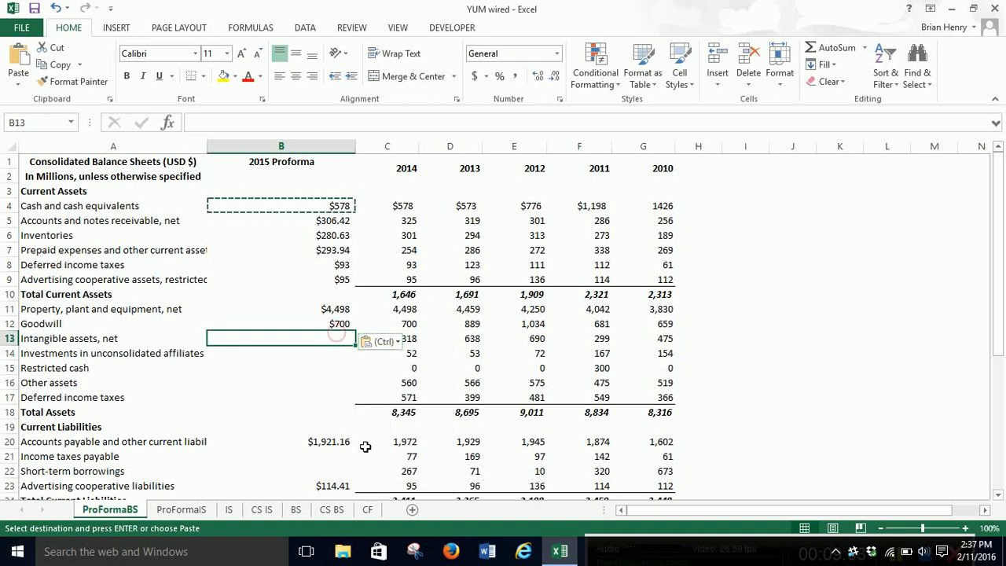
key(ctrl+v)
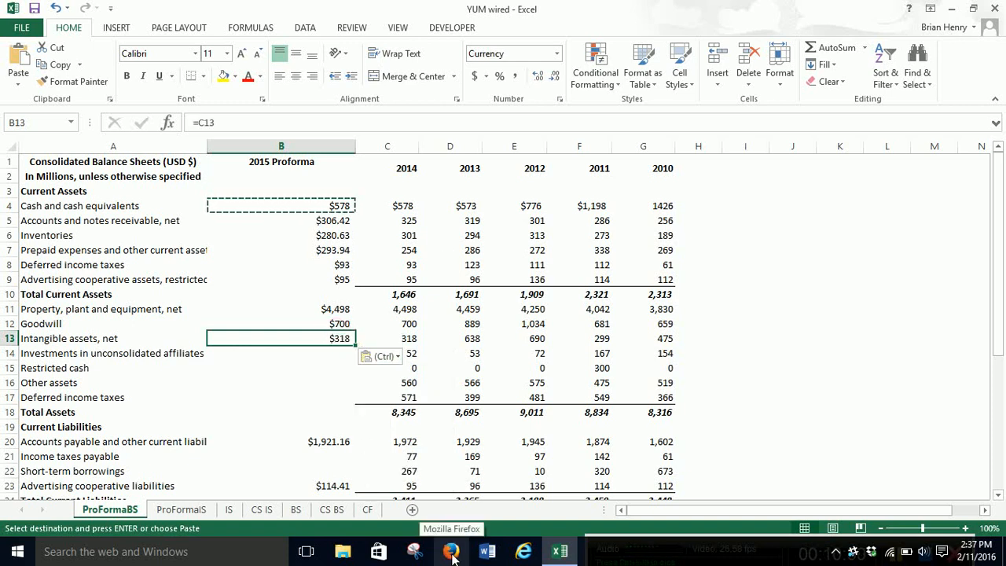
Copy the B4 formula to B14 through B17, covering unconsolidated investments, restricted cash, other assets and noncurrent deferred income taxes
key(Up)
key(Up)
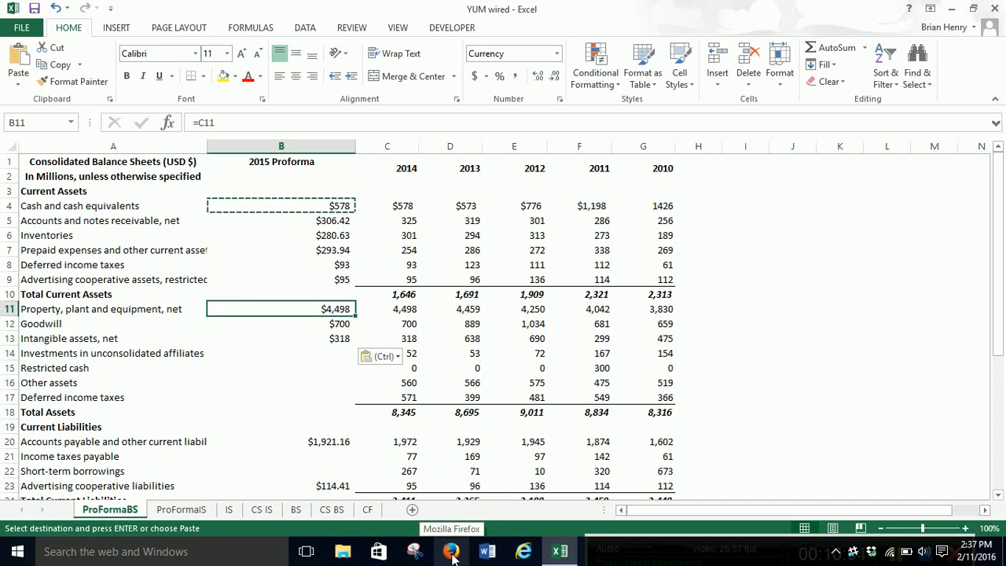
key(Down)
key(Down)
key(Down)
key(ctrl+v)
key(Down)
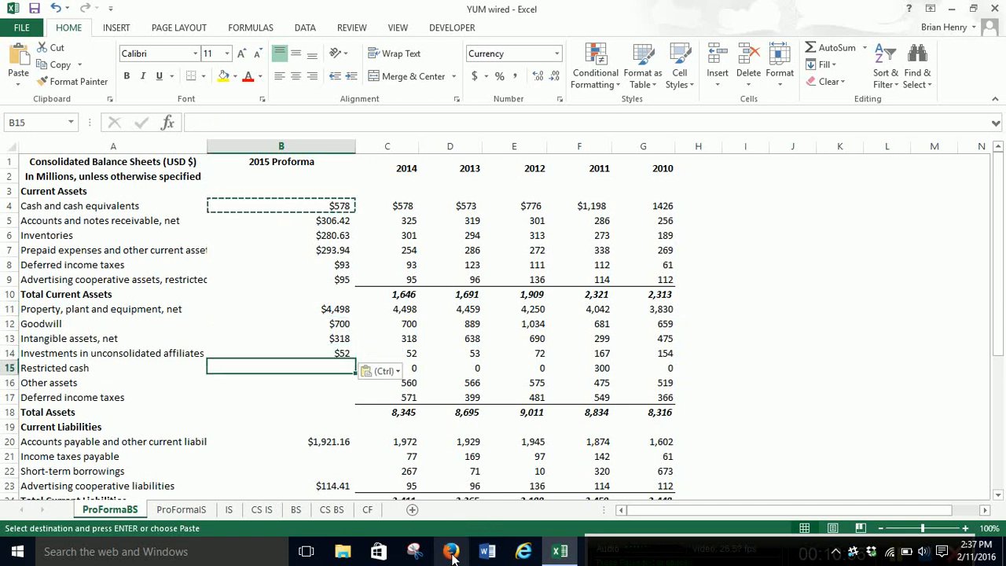
key(ctrl+v)
key(Down)
key(ctrl+v)
key(Down)
key(ctrl+v)
Copy the B4 formula to the 2015 income taxes payable and short-term borrowings cells, B21 and B22
key(Down)
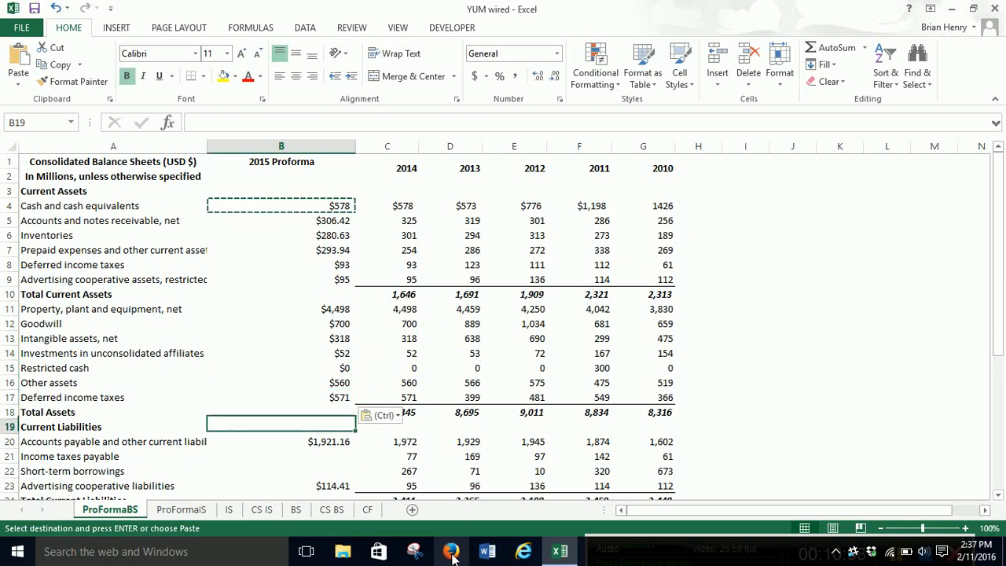
key(Down)
key(Down)
key(Down)
key(ctrl+v)
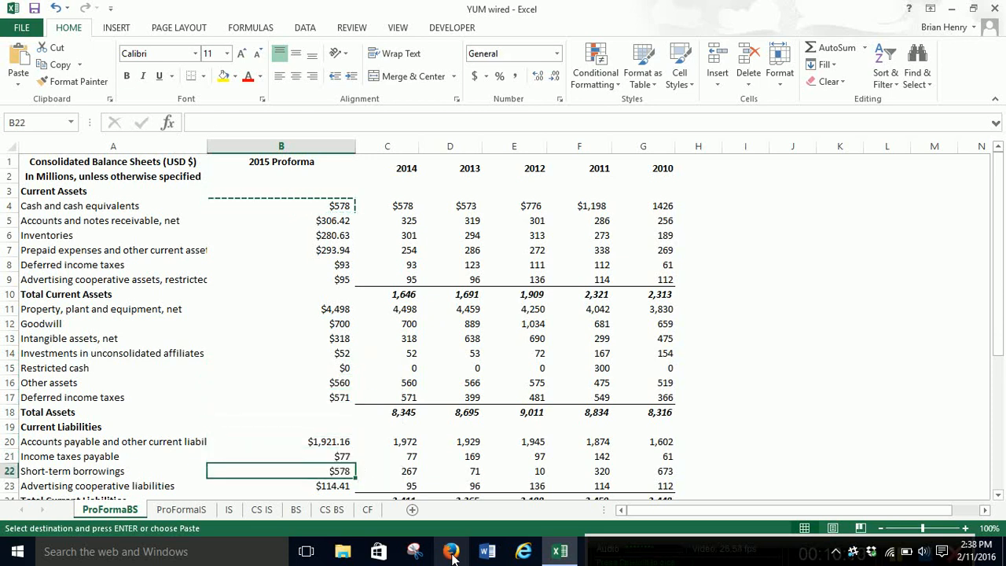
Copy the prior-year formula to the 2015 long-term debt and other noncurrent liabilities cells, B25 and B26
scroll(457, 420, down, 2)
scroll(457, 420, down, 4)
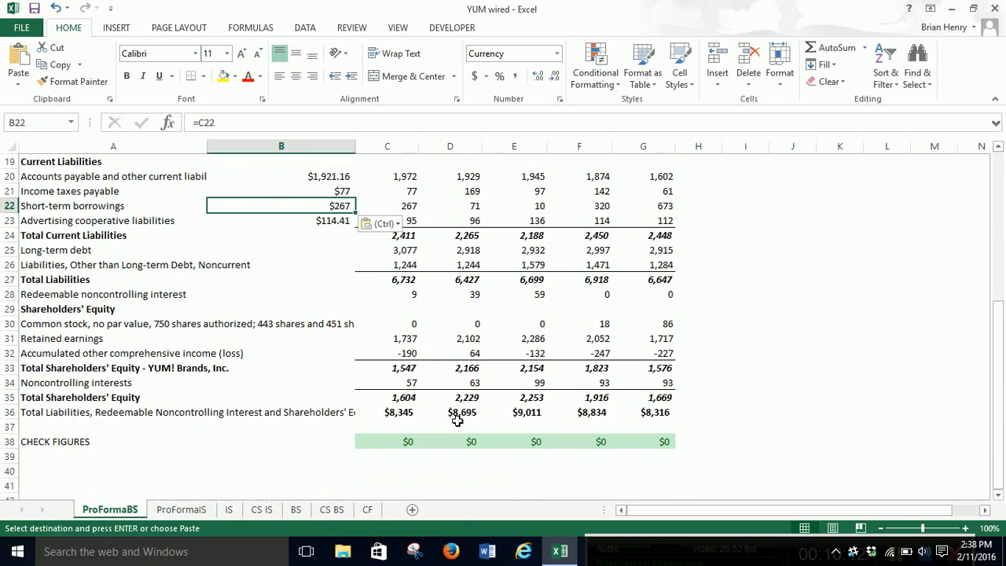
key(Down)
key(Down)
key(Down)
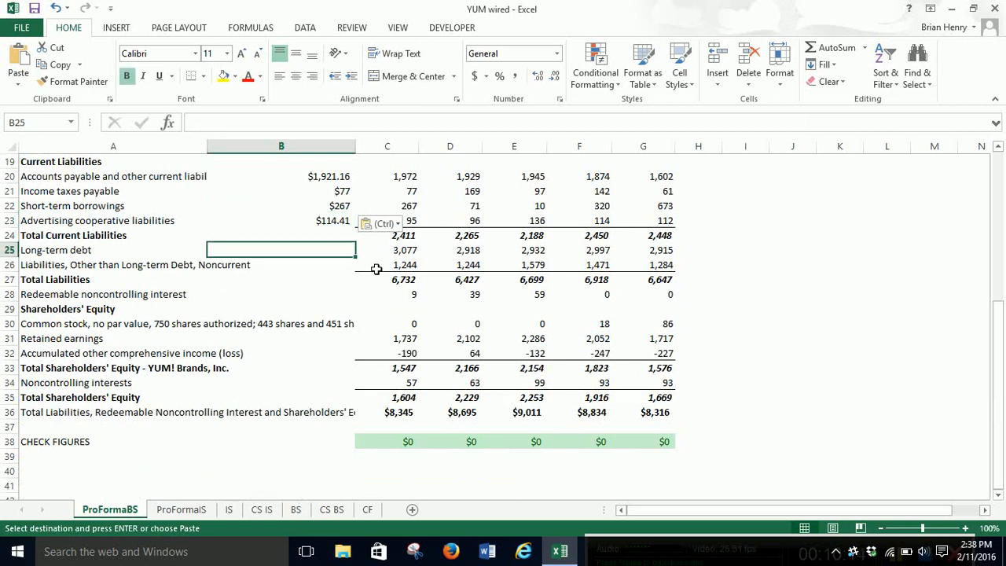
key(ctrl+v)
key(Down)
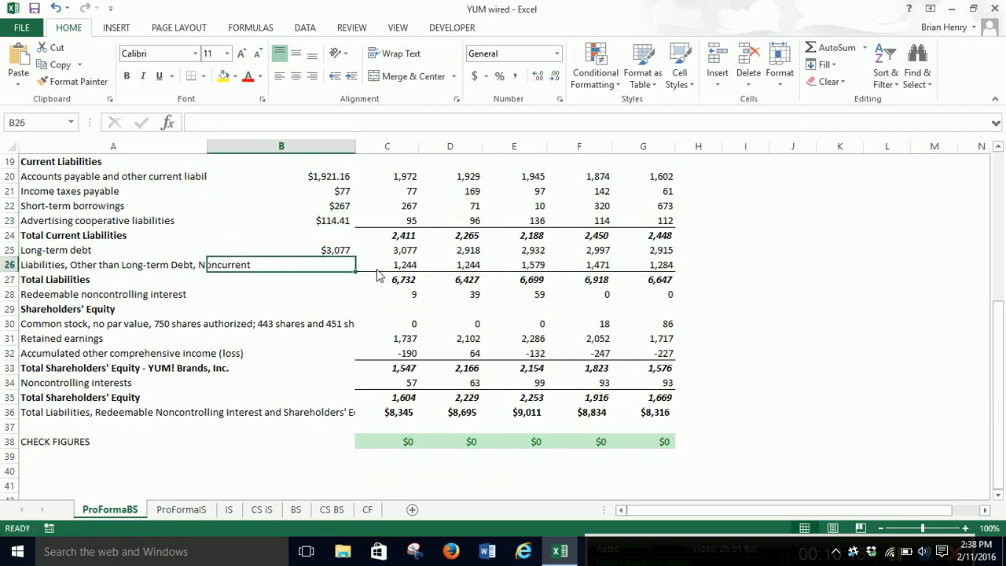
key(ctrl+v)
Carry the 2014 redeemable noncontrolling interest into the 2015 cell, B28, with the same prior-year formula
key(Down)
key(Down)
key(Down)
key(Up)
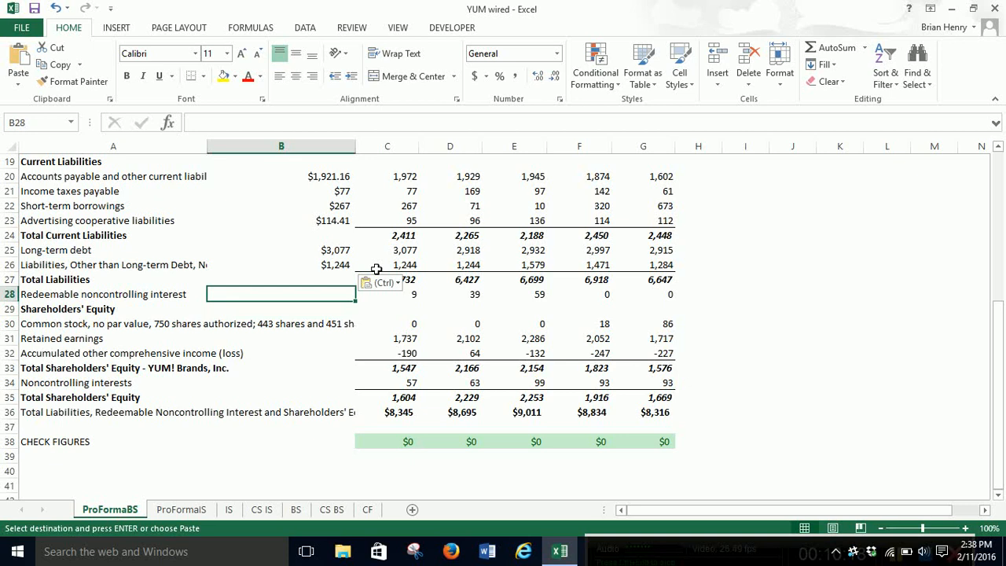
text($9)
Copy the prior-year formula to the 2015 common stock, retained earnings and accumulated other comprehensive income cells, B30 to B32
key(Down)
key(Down)
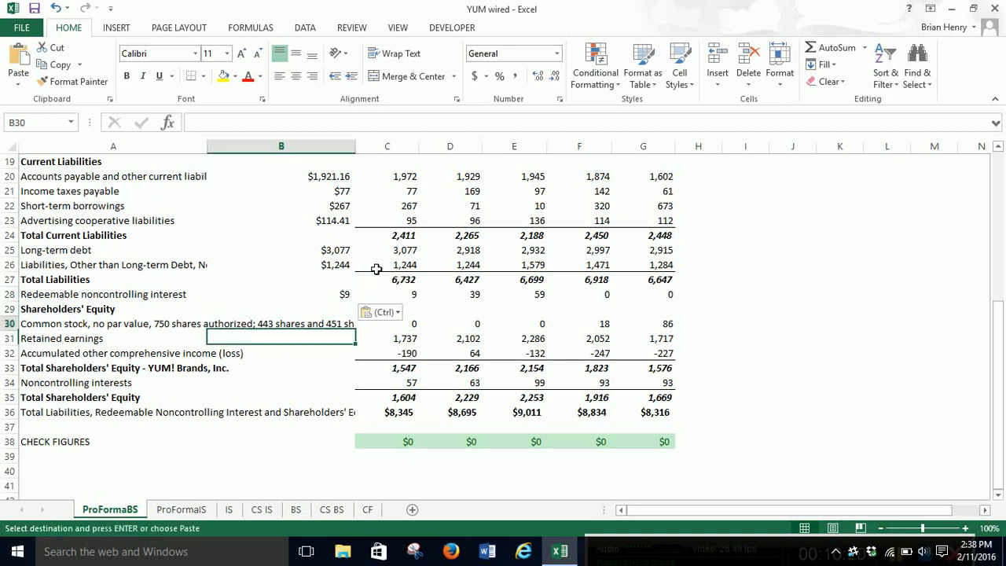
key(ctrl+v)
key(Down)
key(Down)
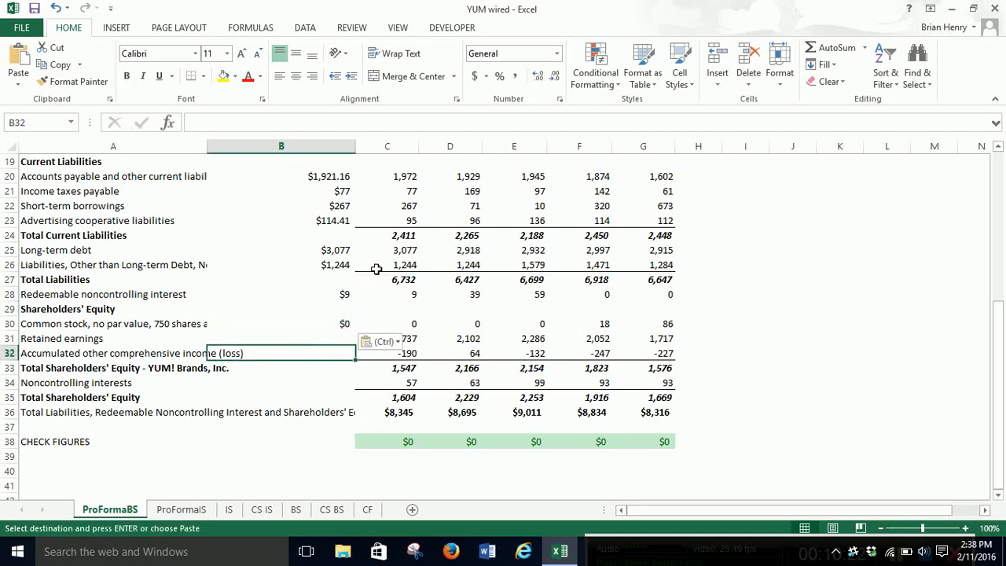
key(Up)
key(ctrl+v)
key(Down)
key(ctrl+v)
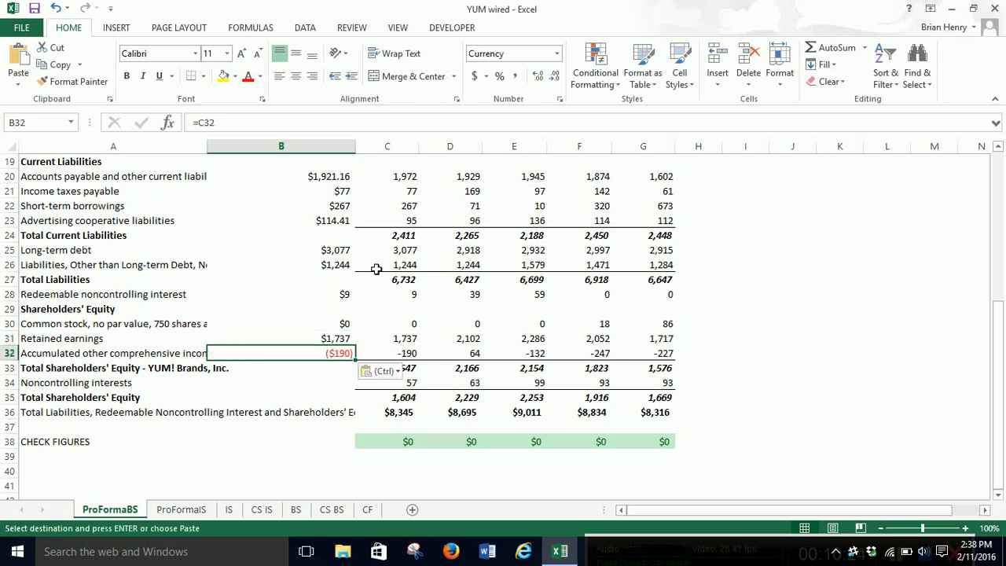
Carry the 2014 noncontrolling interests into the 2015 cell, B34, with the same prior-year formula
key(Down)
key(Down)
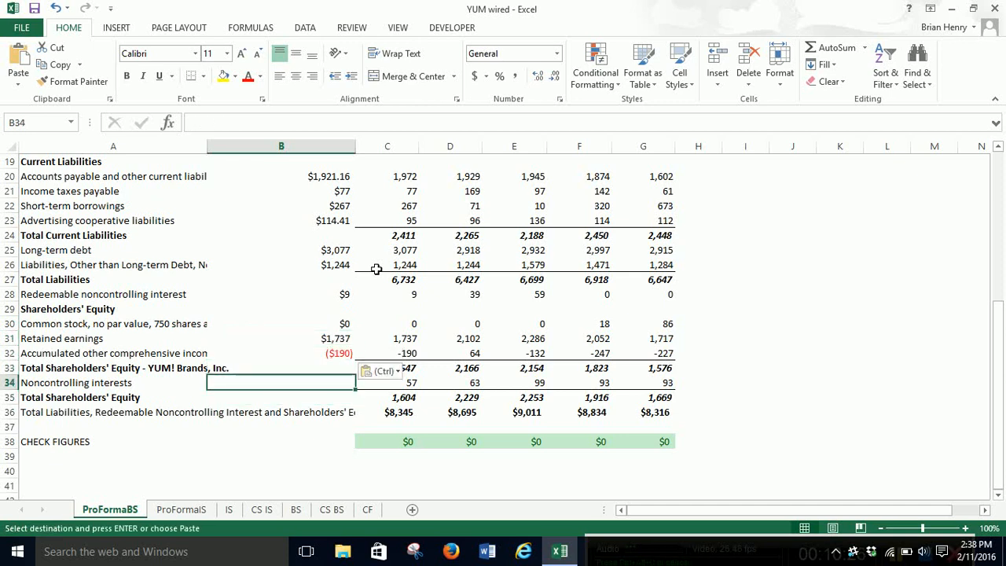
key(ctrl+v)
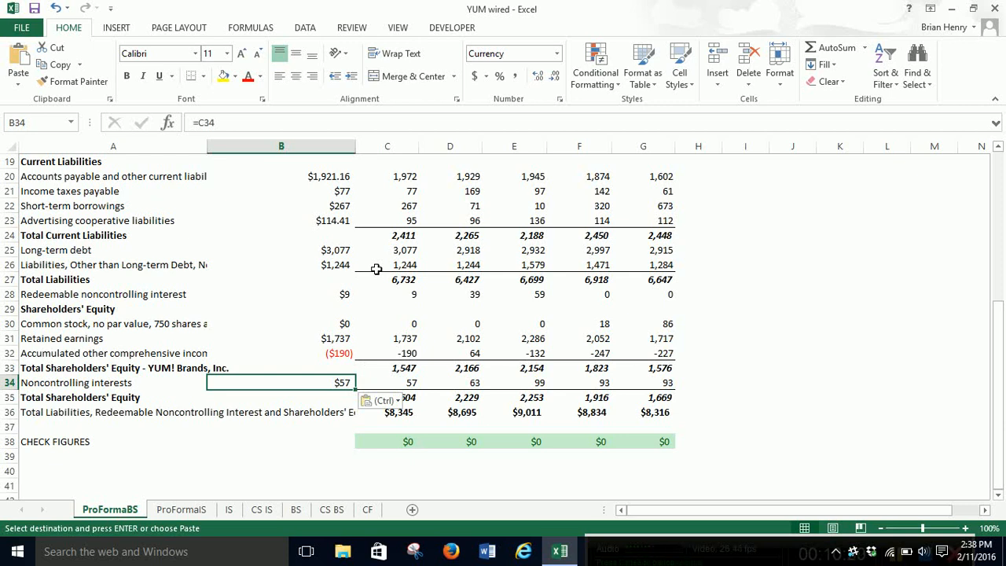
scroll(414, 397, up, 6)
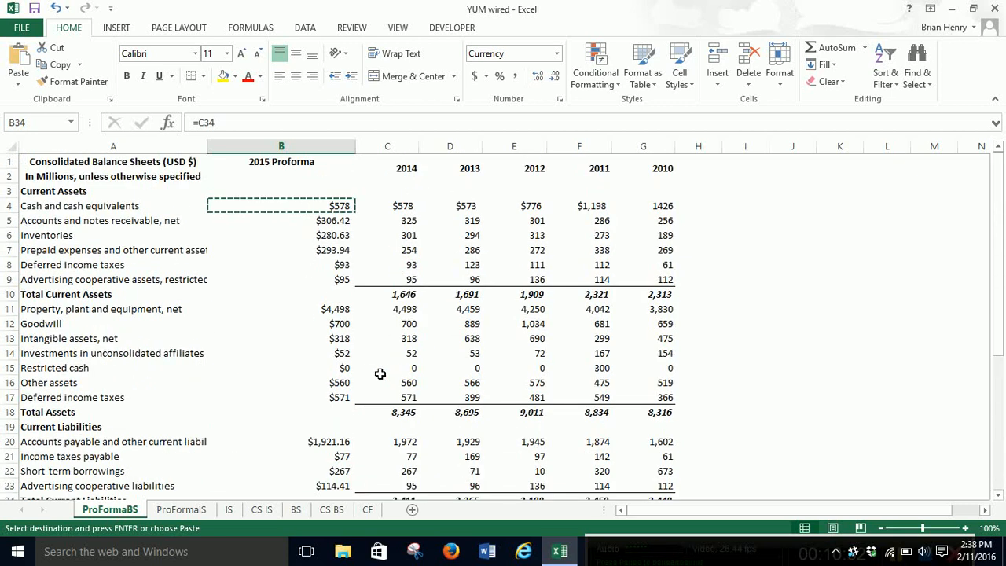
click(331, 289)
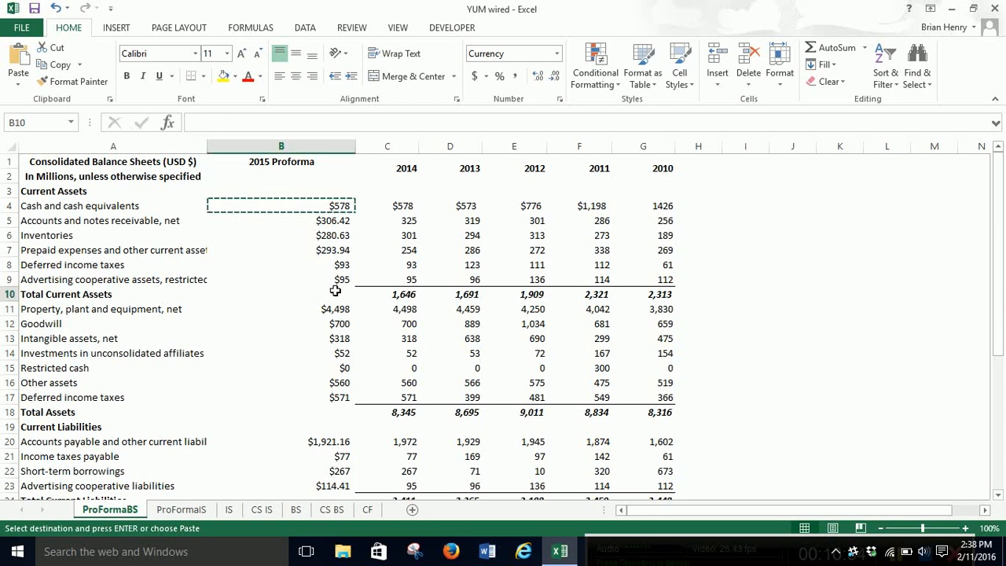
text(=)
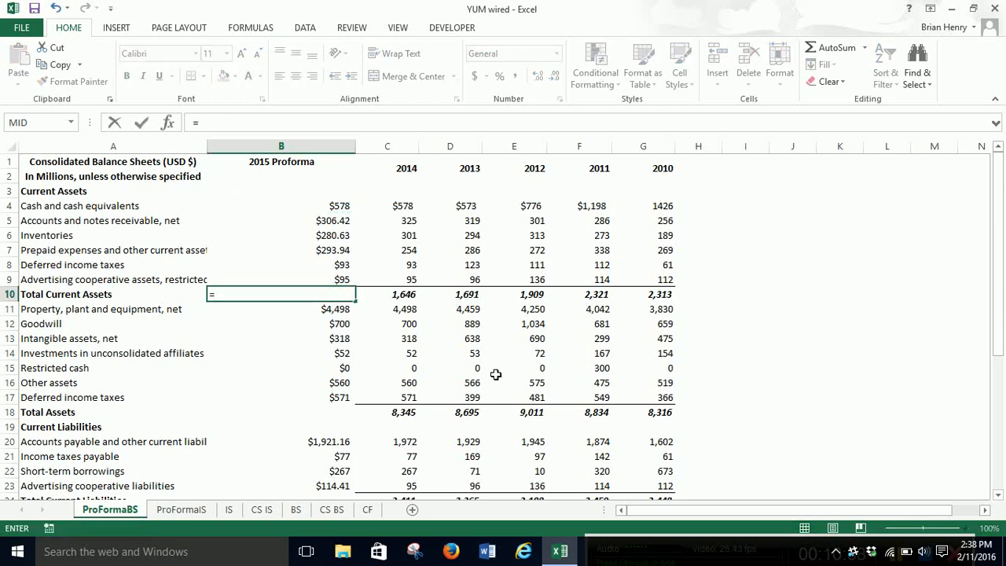
key(Escape)
Fill the 2014 total current assets and total assets formulas across to the 2015 cells, B10 and B18
click(403, 297)
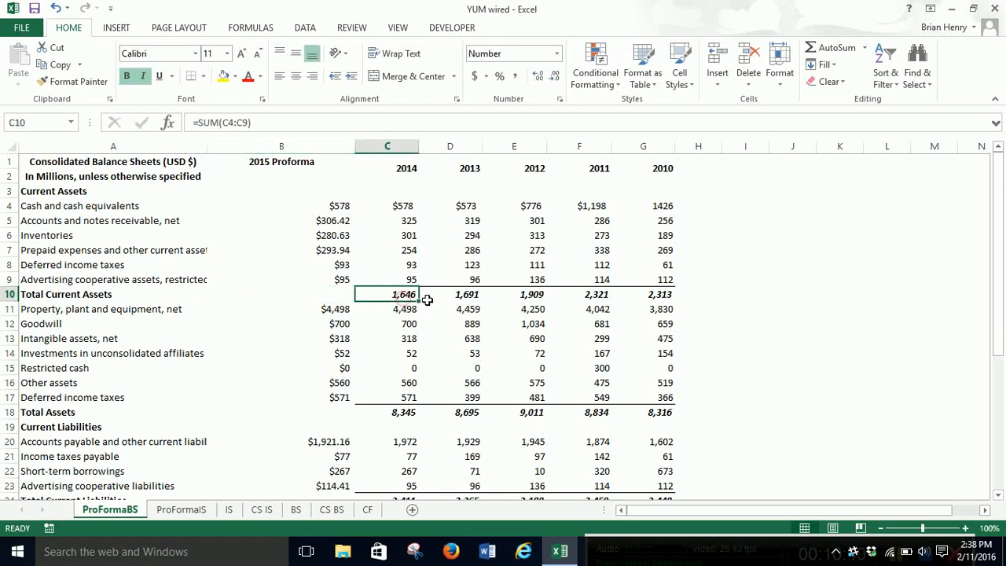
drag(419, 301, 250, 292)
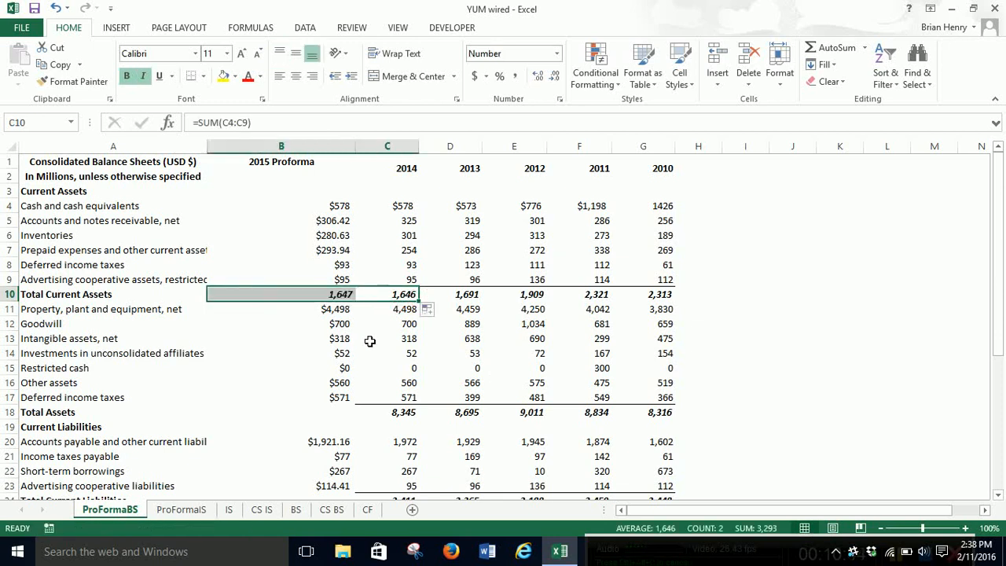
click(404, 415)
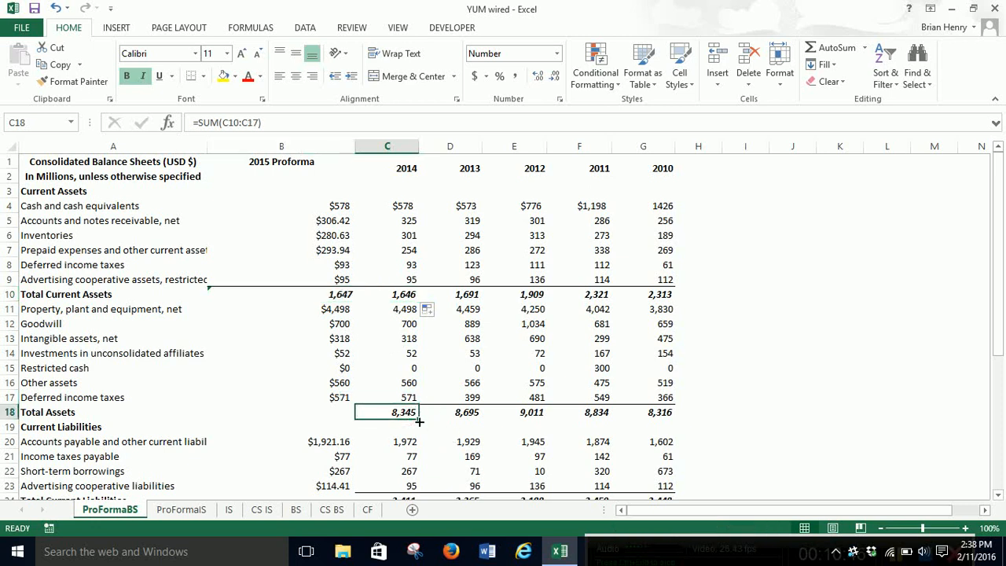
drag(419, 419, 299, 416)
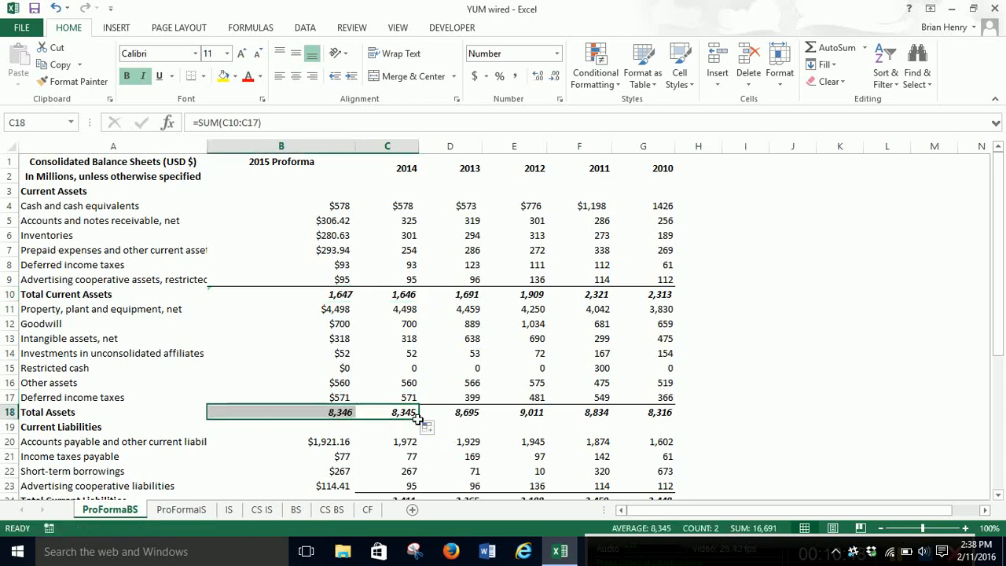
Fill the 2014 total current liabilities and total liabilities formulas across to the 2015 cells, B24 and B27
scroll(397, 420, down, 2)
click(405, 325)
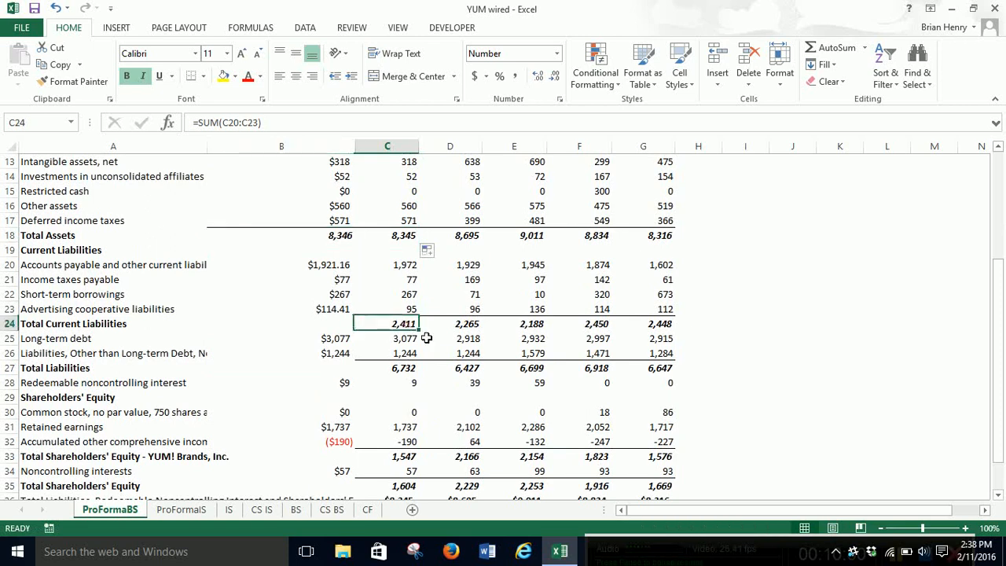
drag(421, 330, 334, 324)
click(410, 367)
drag(419, 375, 276, 374)
Fill the 2014 shareholders' equity totals and the total liabilities and equity formula across to the 2015 cells, B33, B35 and B36
scroll(422, 408, down, 2)
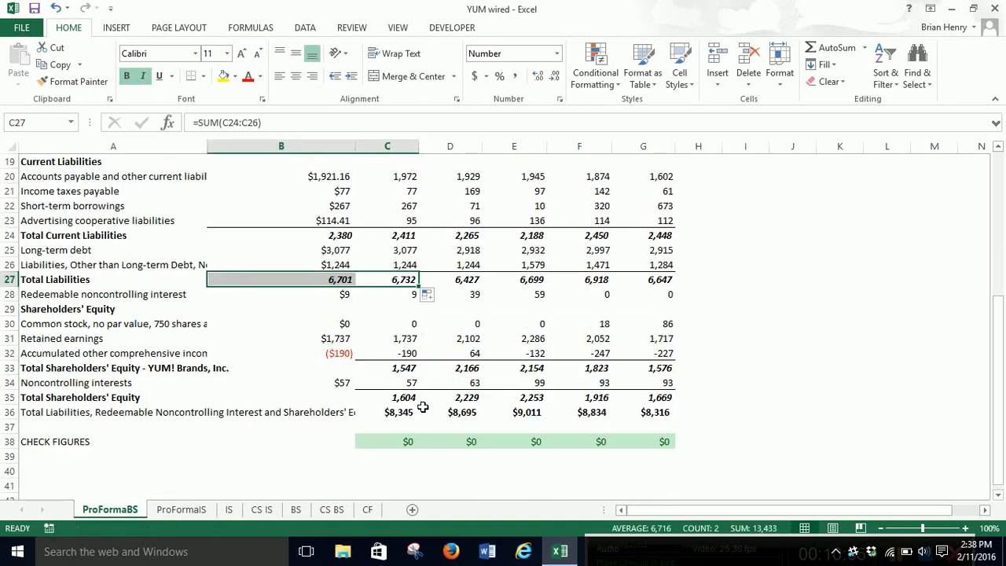
click(401, 367)
drag(418, 375, 279, 375)
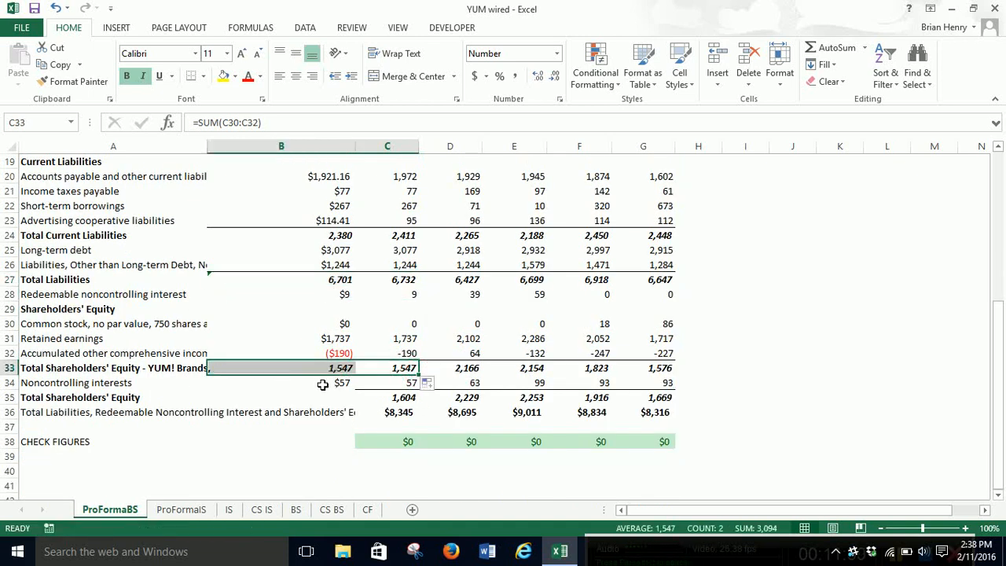
click(410, 397)
drag(404, 400, 286, 412)
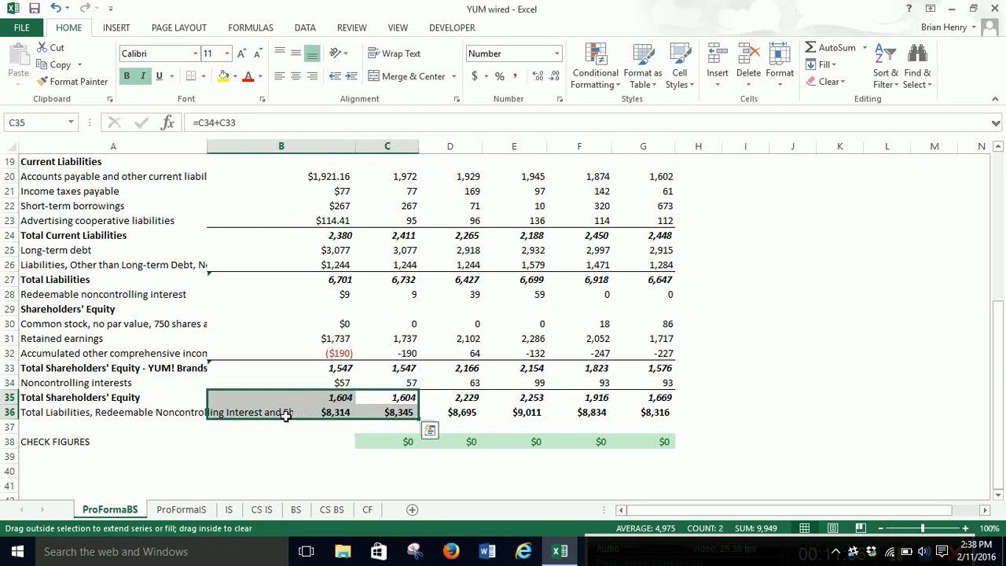
Fill the 2014 check figure formula across to the 2015 column, B38
click(405, 449)
drag(416, 448, 272, 442)
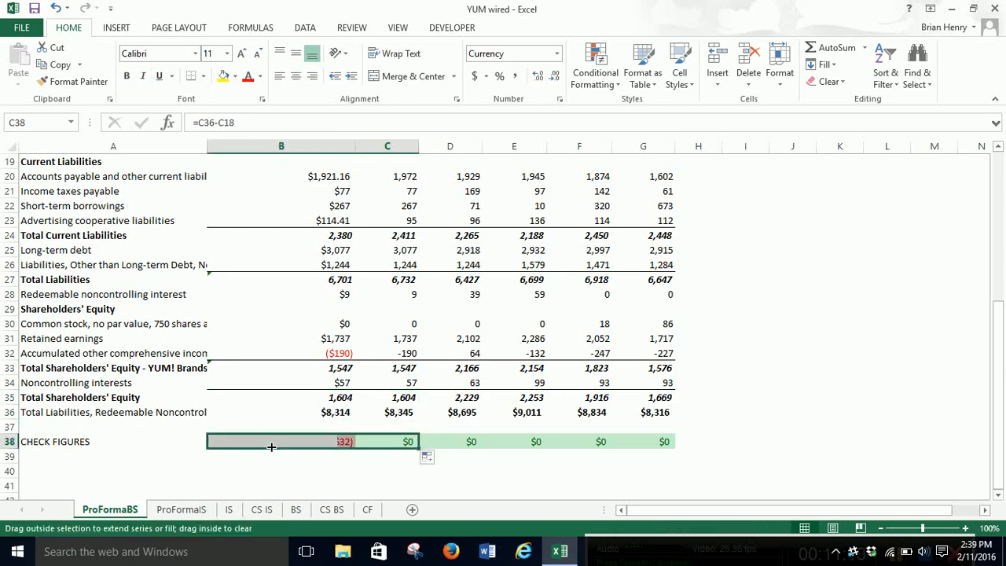
click(353, 476)
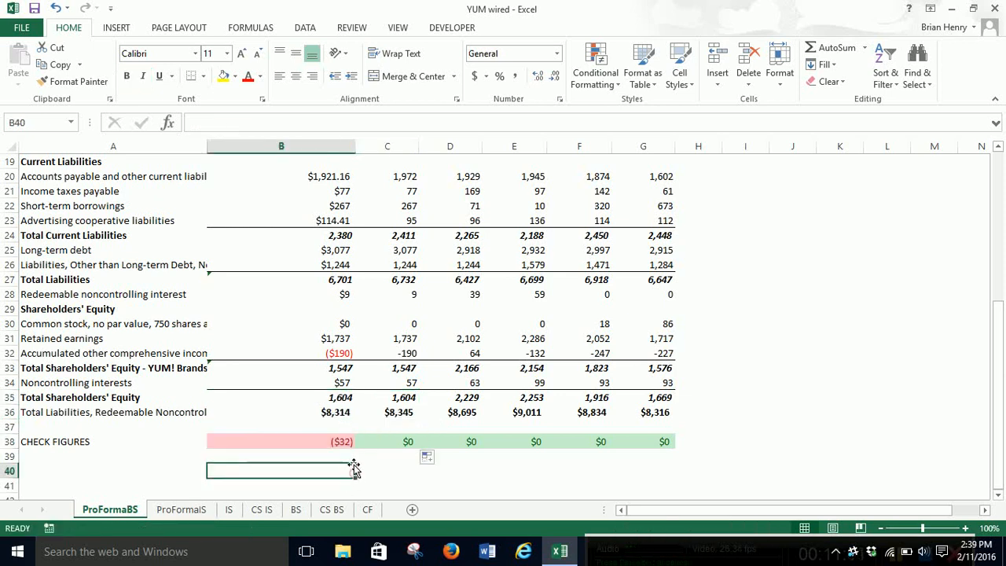
Examine the 2015 check figure in B38 alongside the projected receivables, inventories and prepaid expenses in B5 to B7
click(320, 437)
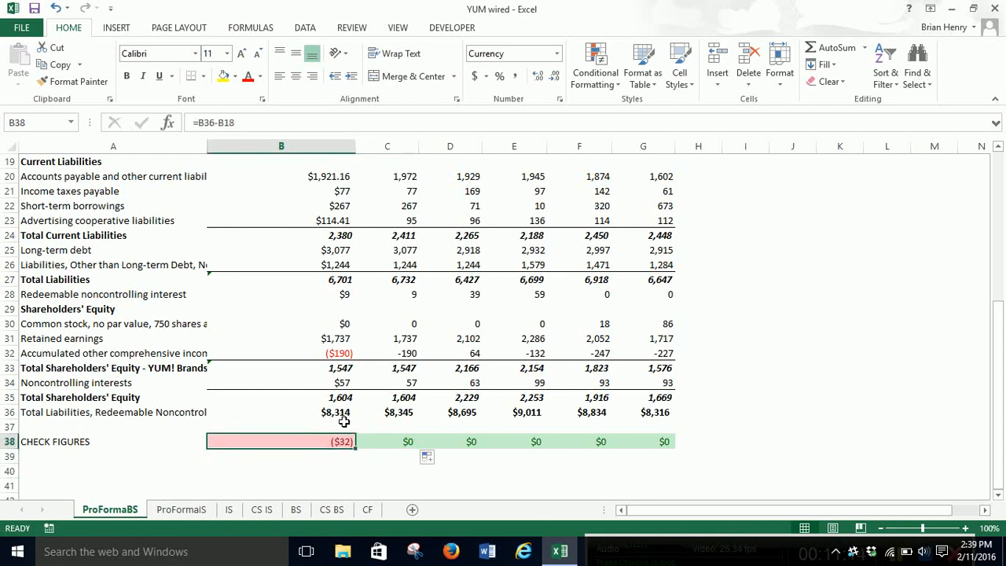
scroll(346, 419, up, 6)
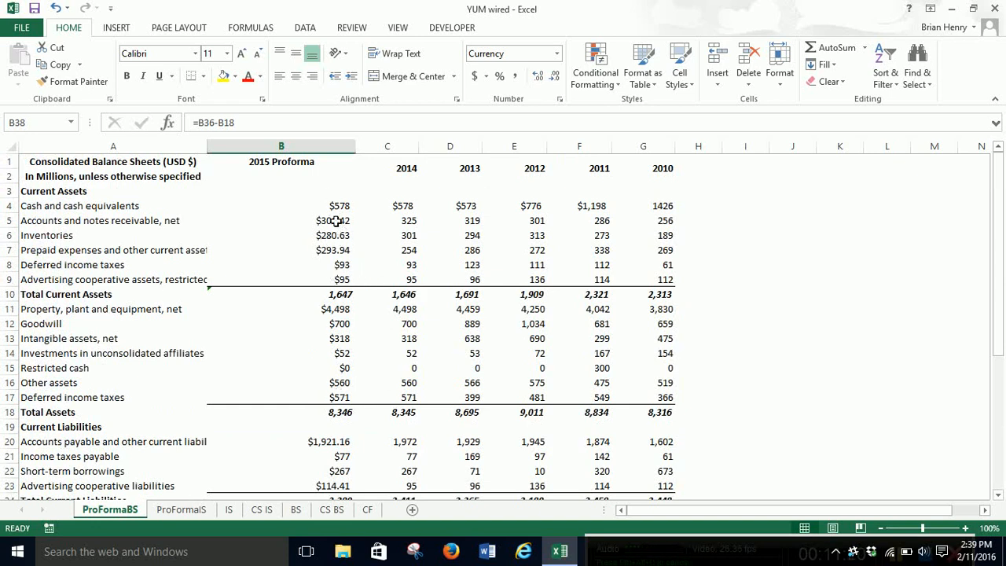
drag(337, 221, 346, 250)
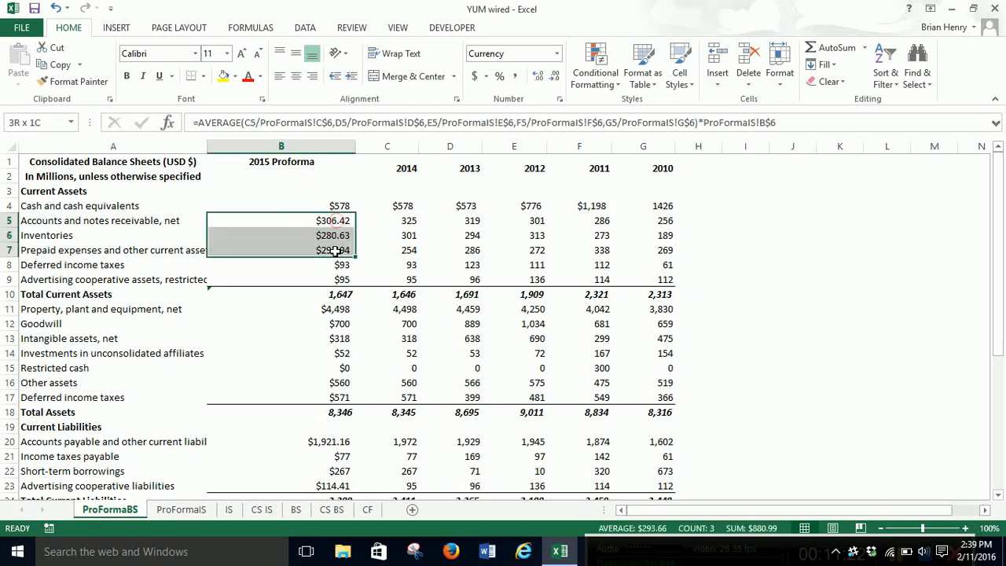
scroll(346, 412, down, 6)
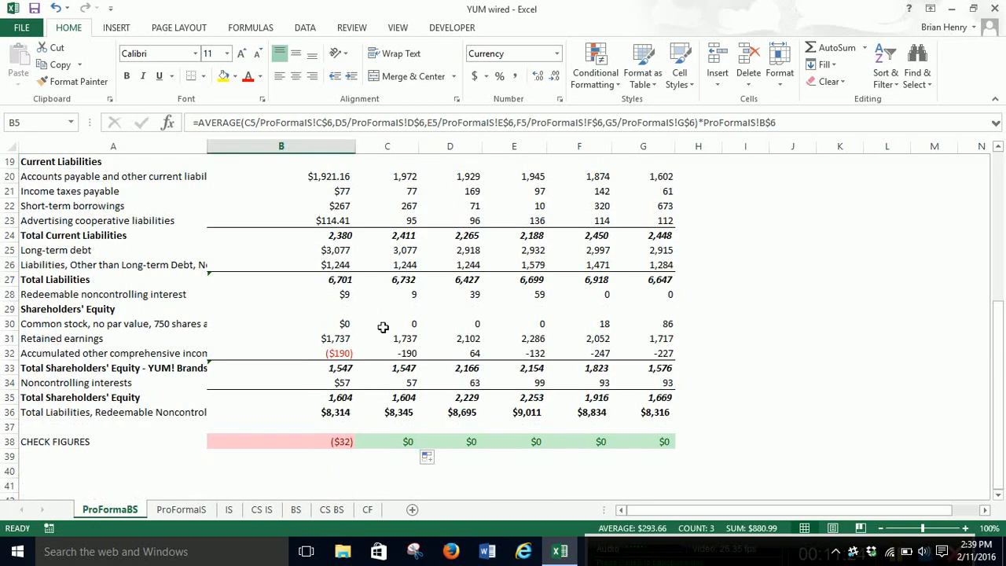
click(321, 441)
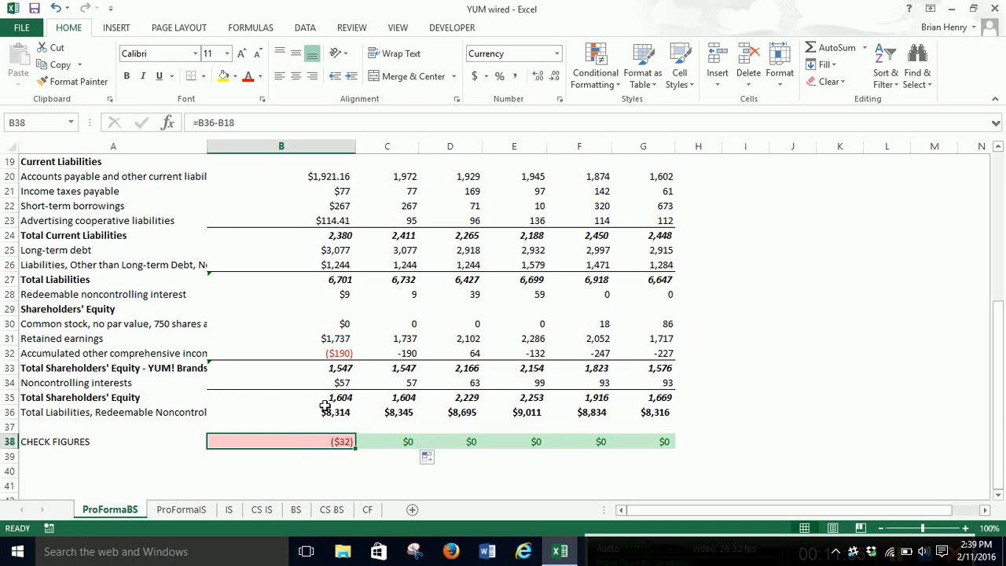
Format the 2015 receivables, inventories and prepaid expenses, B5 to B7, as currency with no decimal places
scroll(324, 406, up, 6)
click(335, 221)
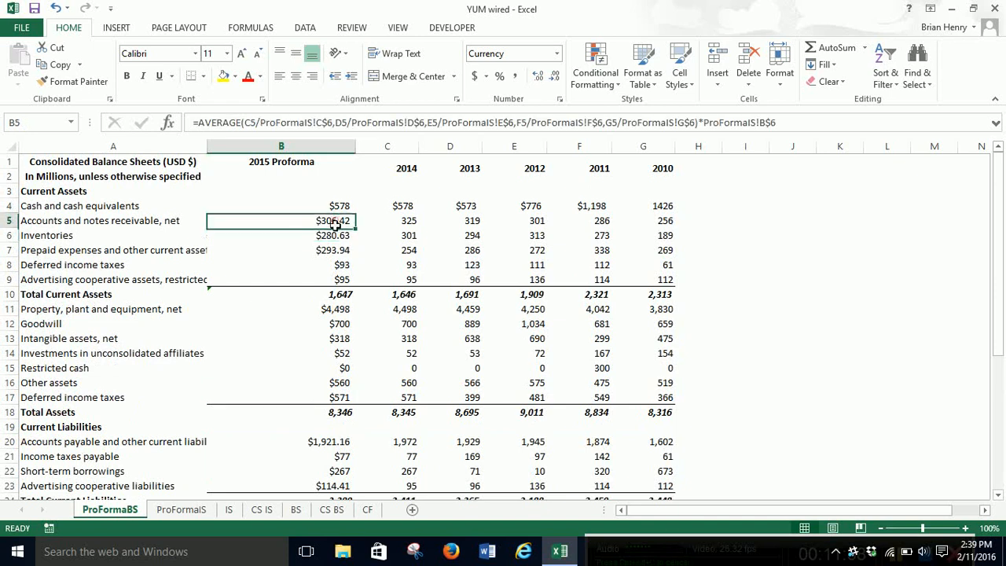
drag(335, 223, 346, 250)
click(555, 76)
click(556, 76)
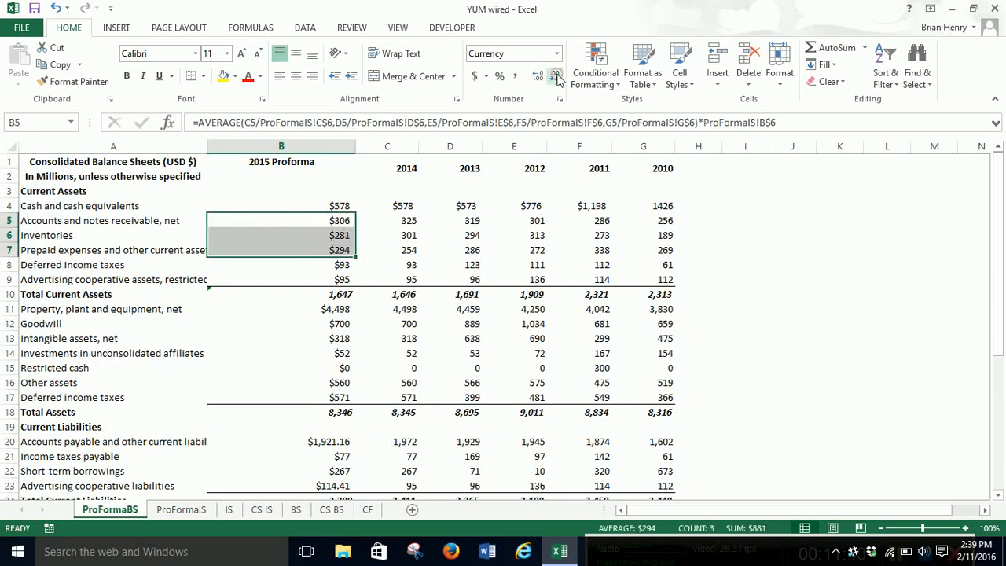
Format the 2015 advertising cooperative liabilities, B23, as currency with no decimal places
scroll(376, 425, down, 3)
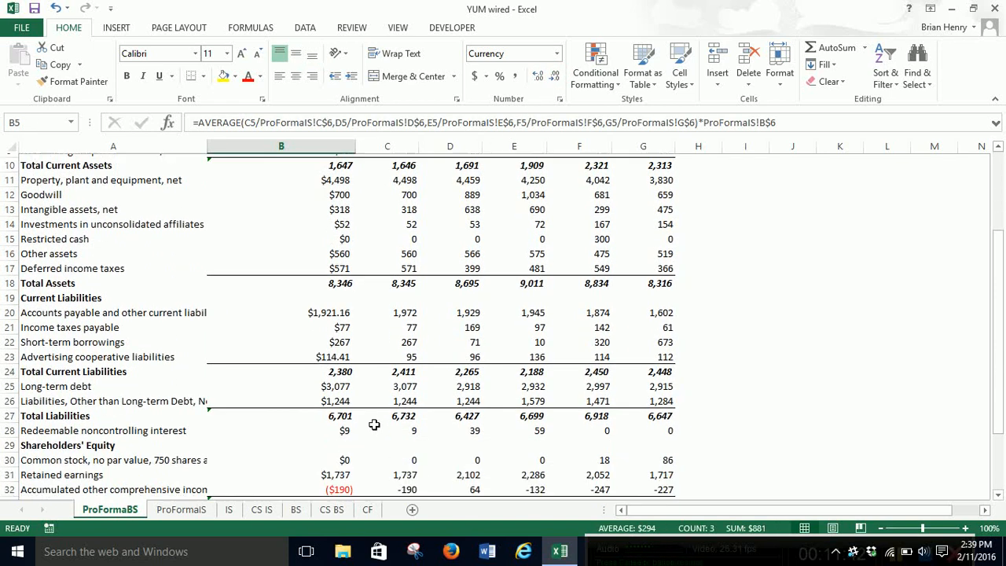
click(337, 349)
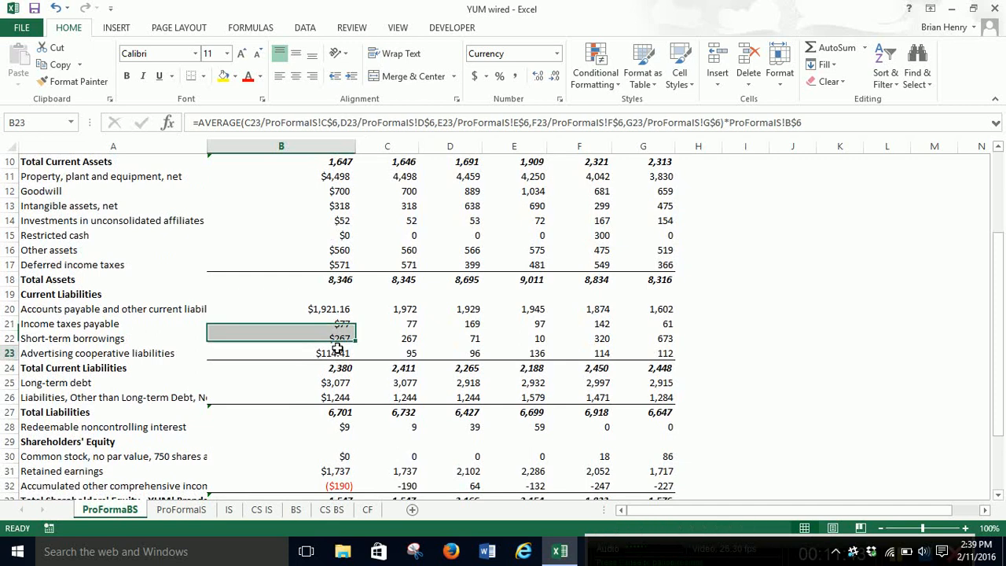
click(555, 76)
click(555, 76)
scroll(416, 294, down, 3)
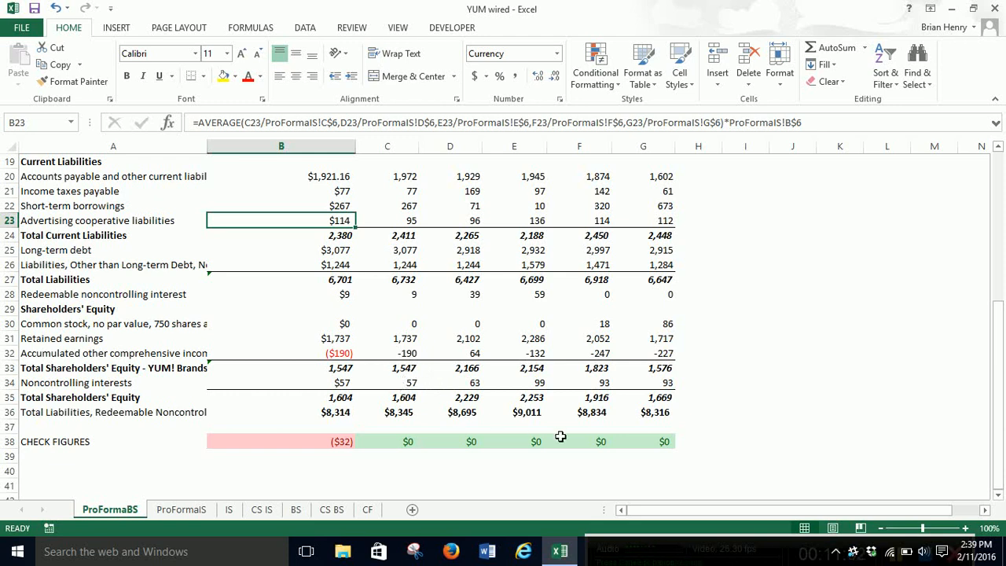
click(741, 539)
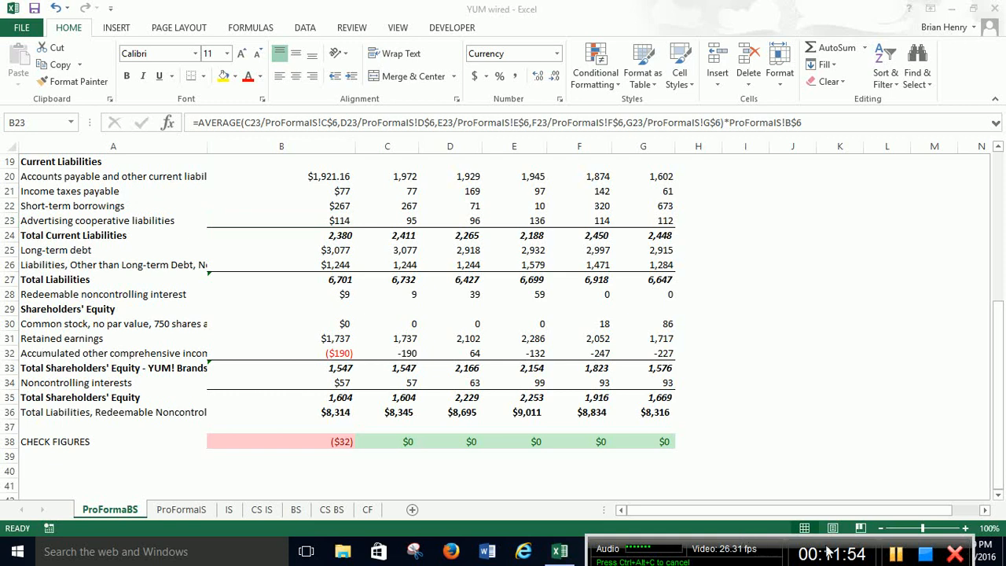